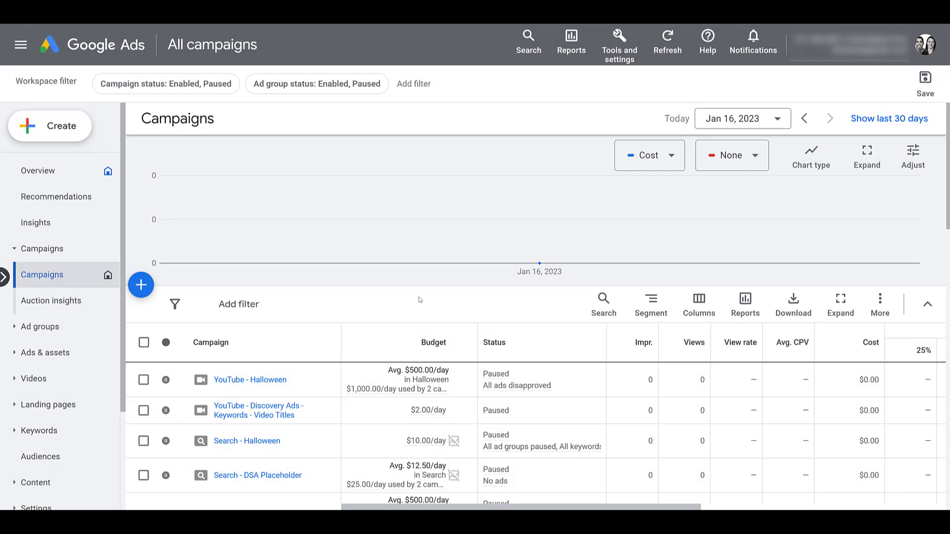
Step: Create a new campaign and pick the Leads objective after comparing the other objective cards
click(147, 293)
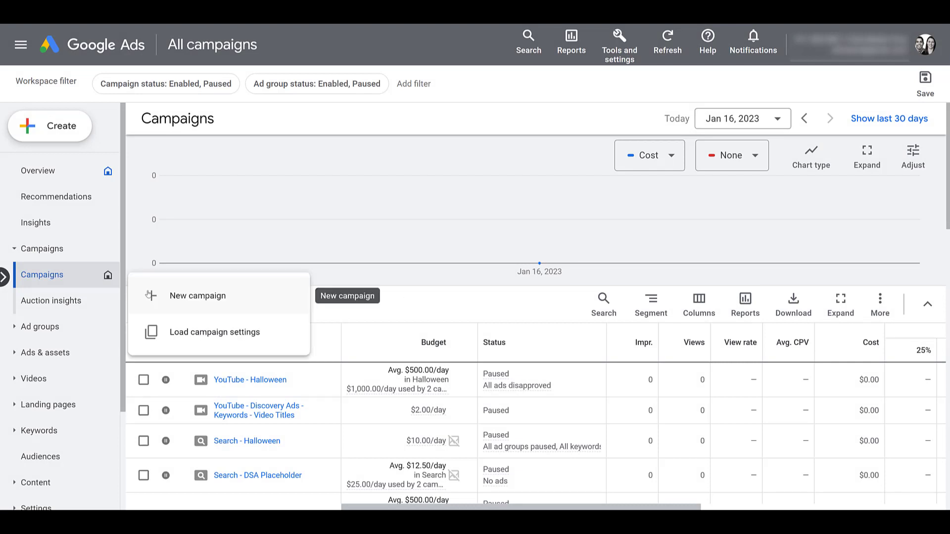
click(214, 297)
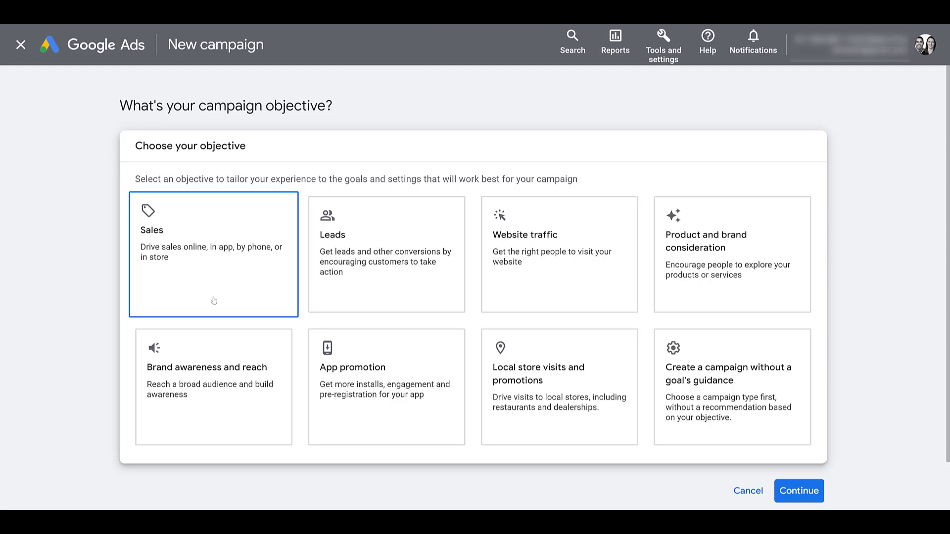
click(379, 284)
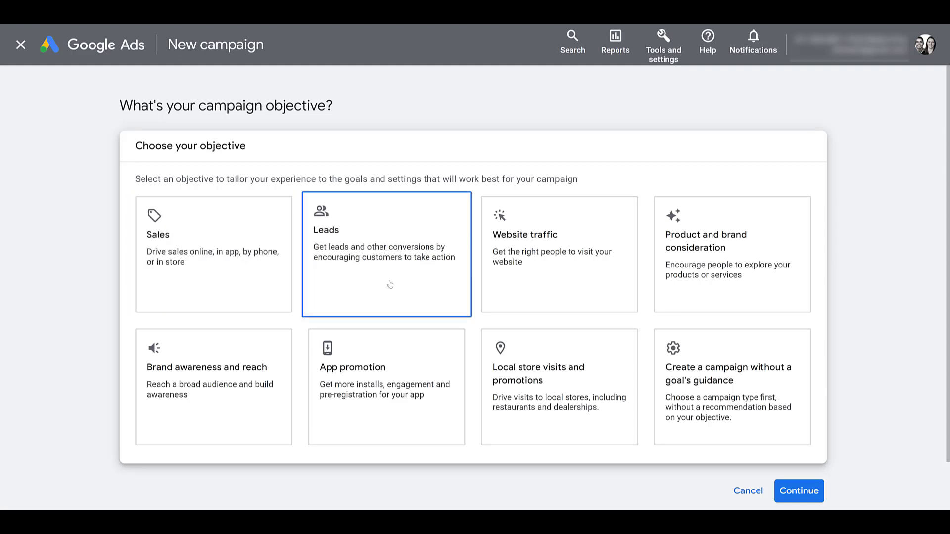
click(550, 295)
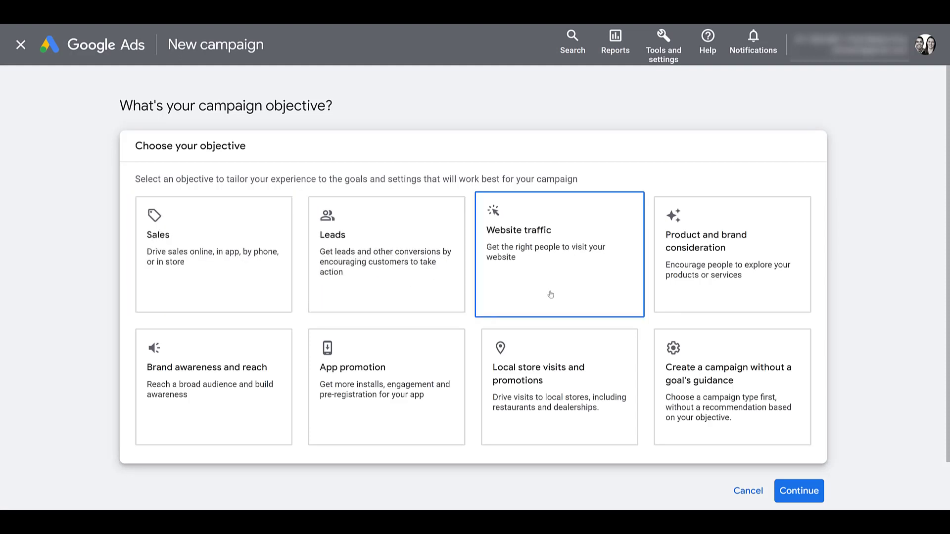
click(706, 346)
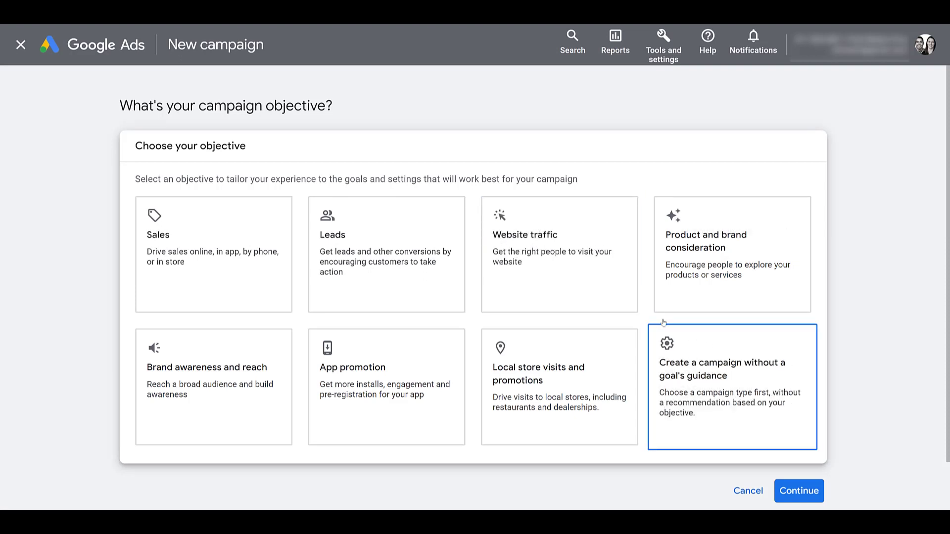
click(381, 284)
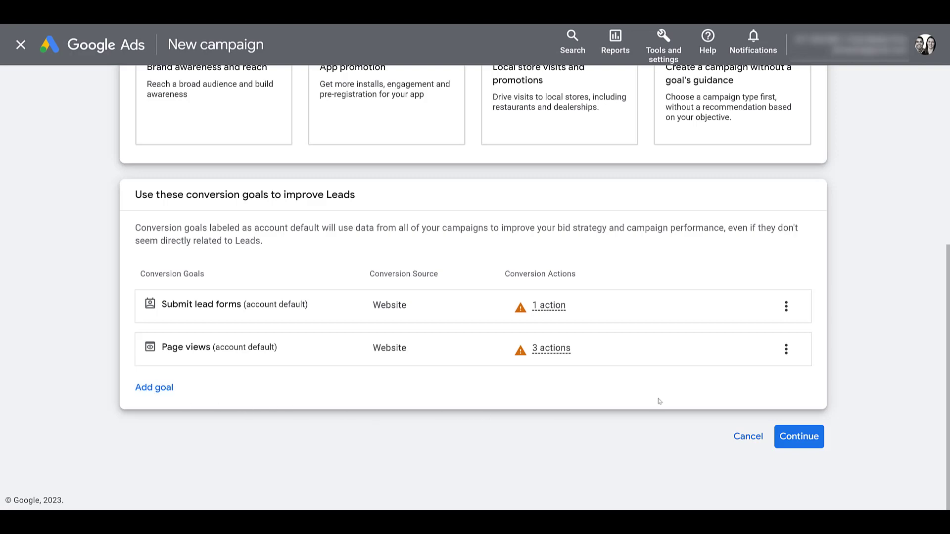
click(785, 442)
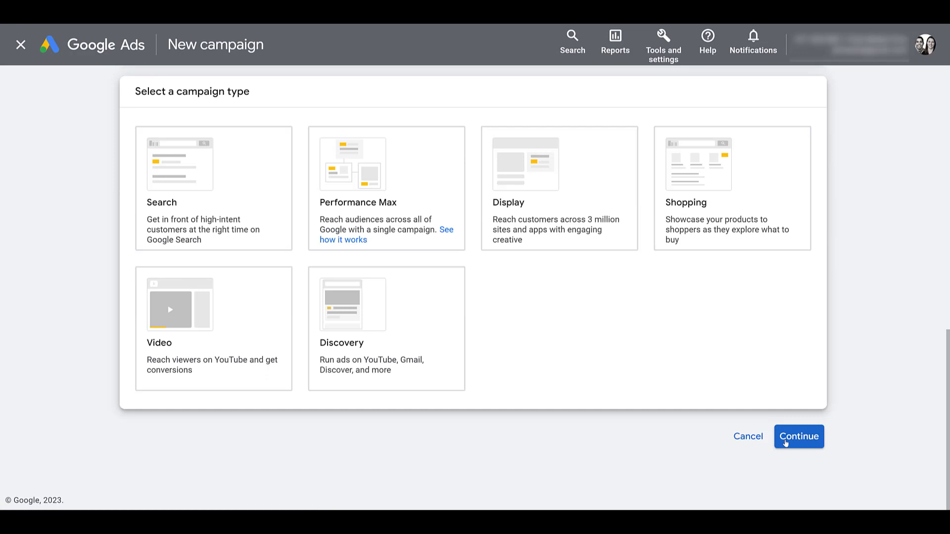
click(441, 344)
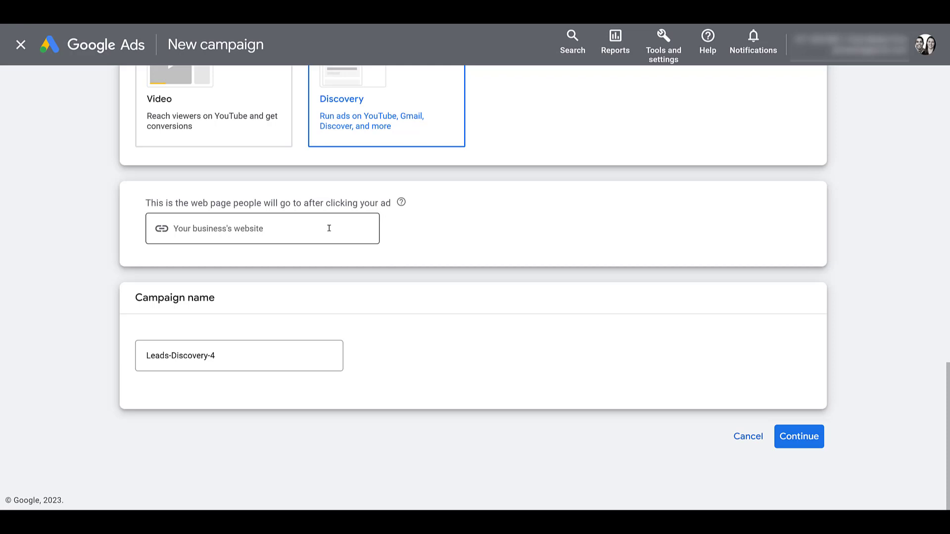
click(329, 228)
text(https://paidmediapros.com/)
scroll(403, 288, up, 1)
click(354, 392)
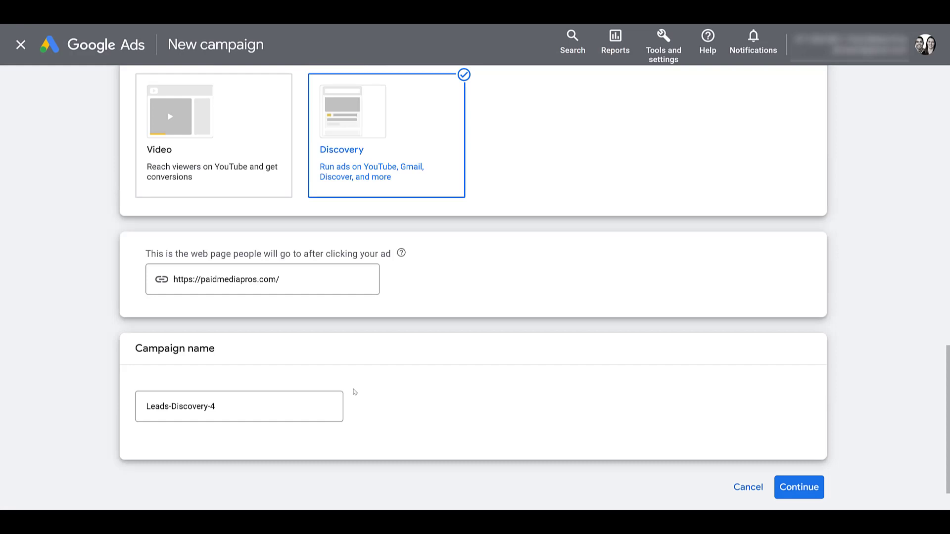
click(782, 486)
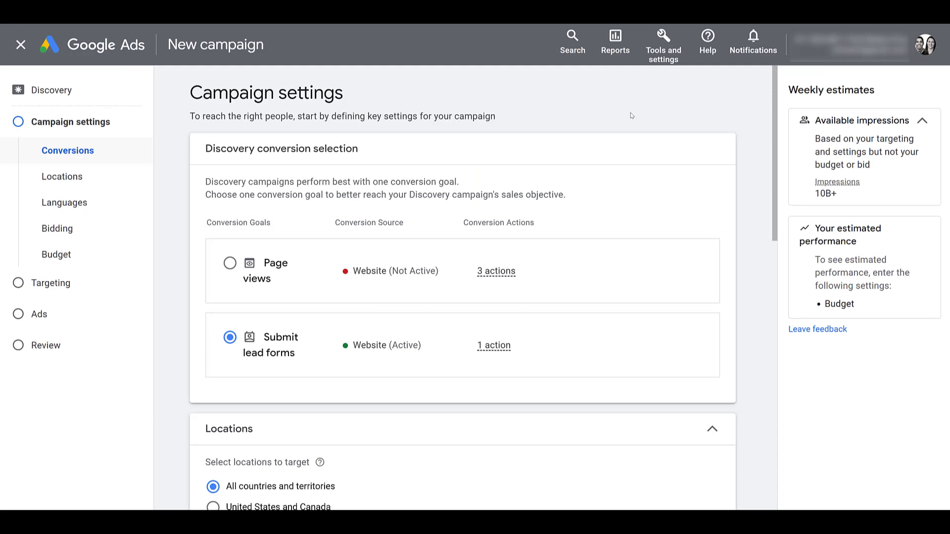
Step: Enter an average daily budget of $50.00 in the Budget section
scroll(631, 116, down, 7)
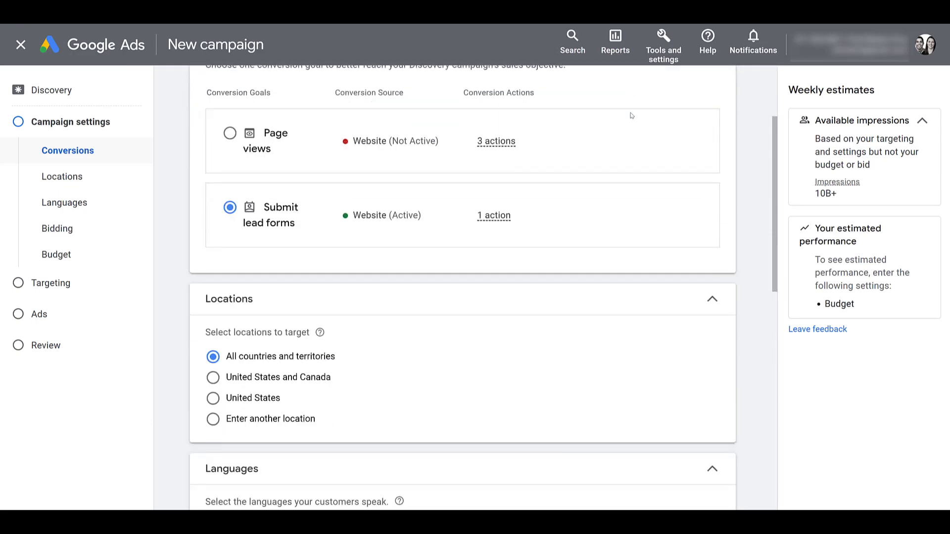
scroll(631, 115, down, 5)
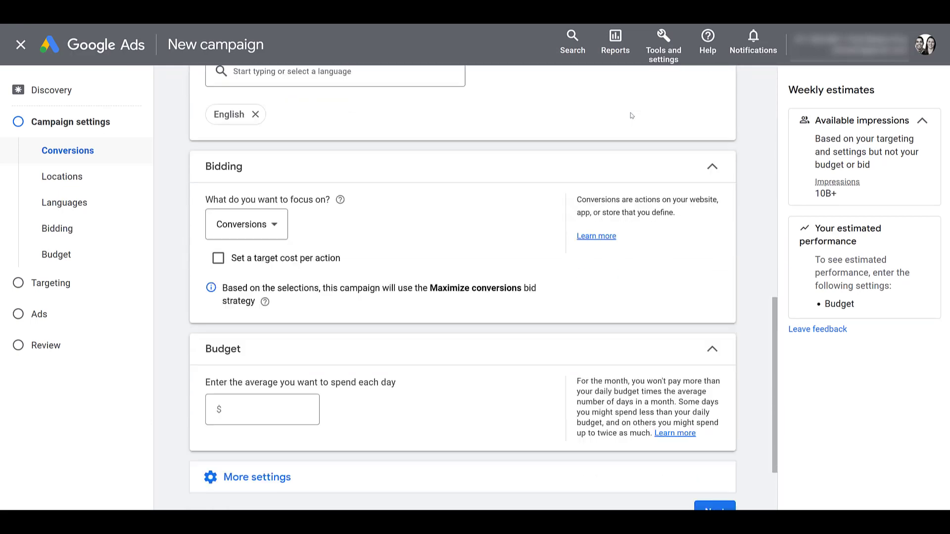
scroll(631, 114, up, 12)
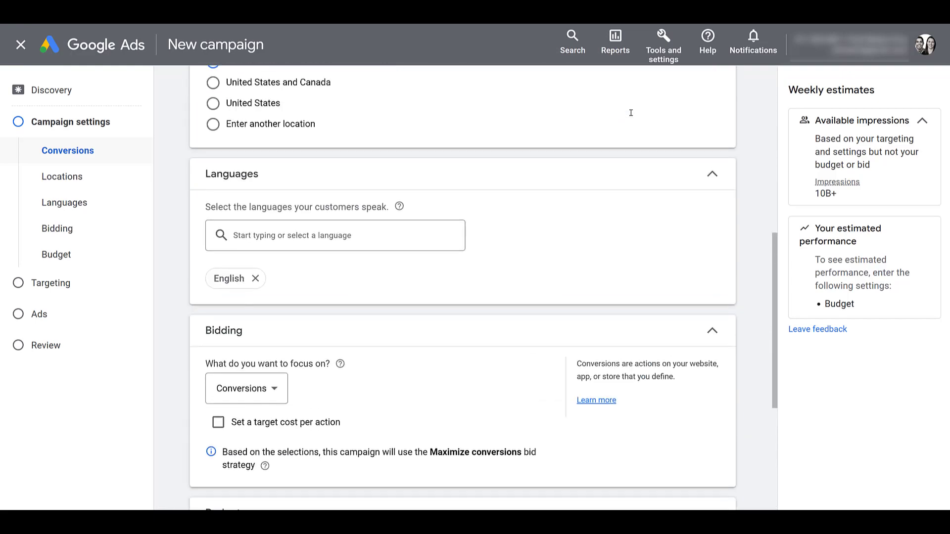
scroll(631, 116, up, 1)
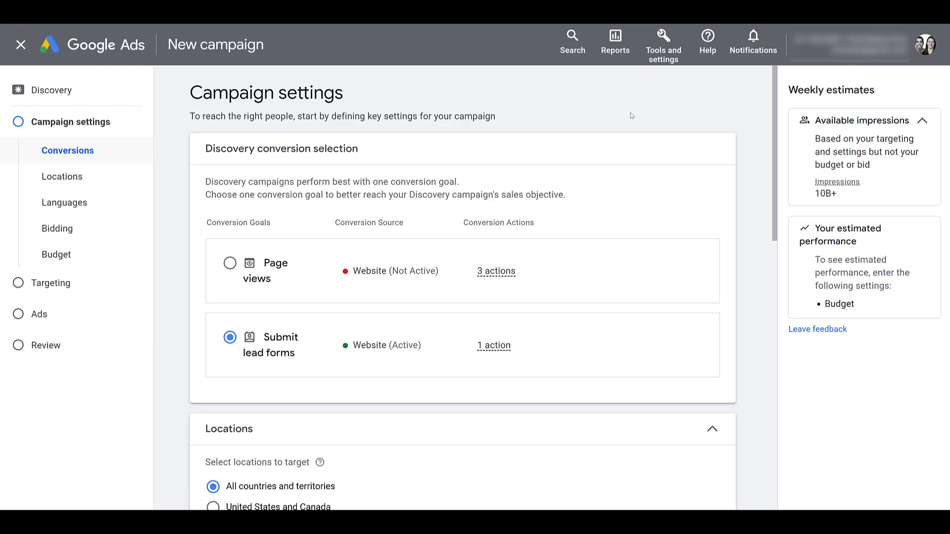
scroll(631, 115, down, 4)
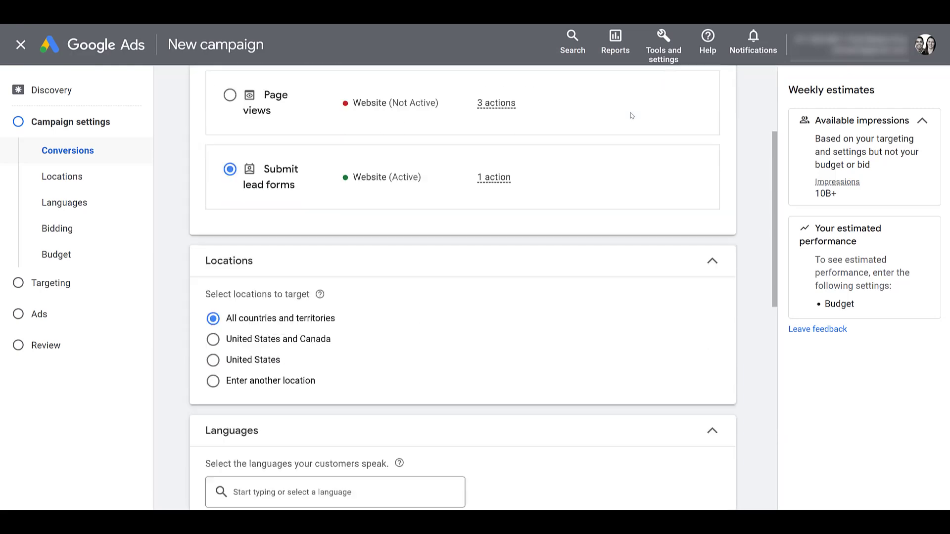
scroll(631, 115, up, 1)
scroll(631, 115, down, 2)
scroll(631, 116, down, 1)
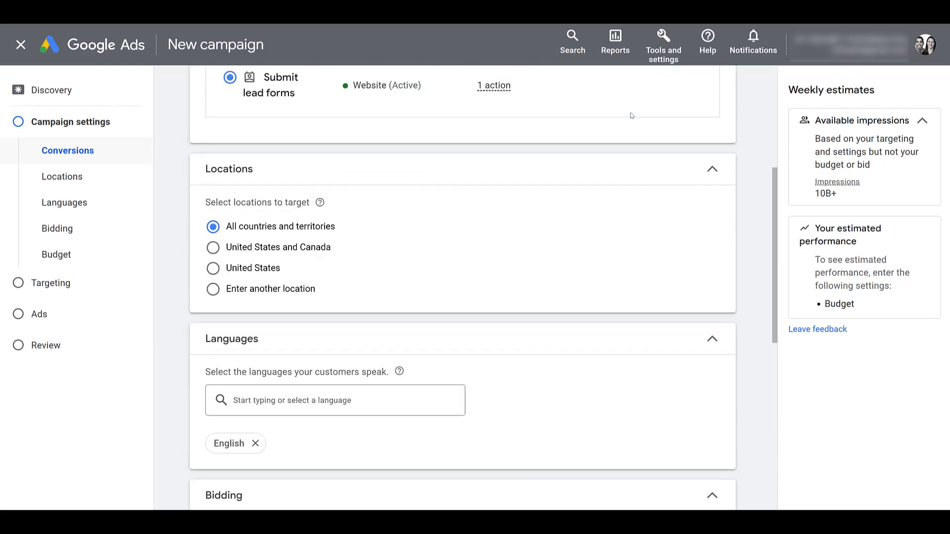
scroll(631, 115, down, 1)
scroll(548, 188, down, 4)
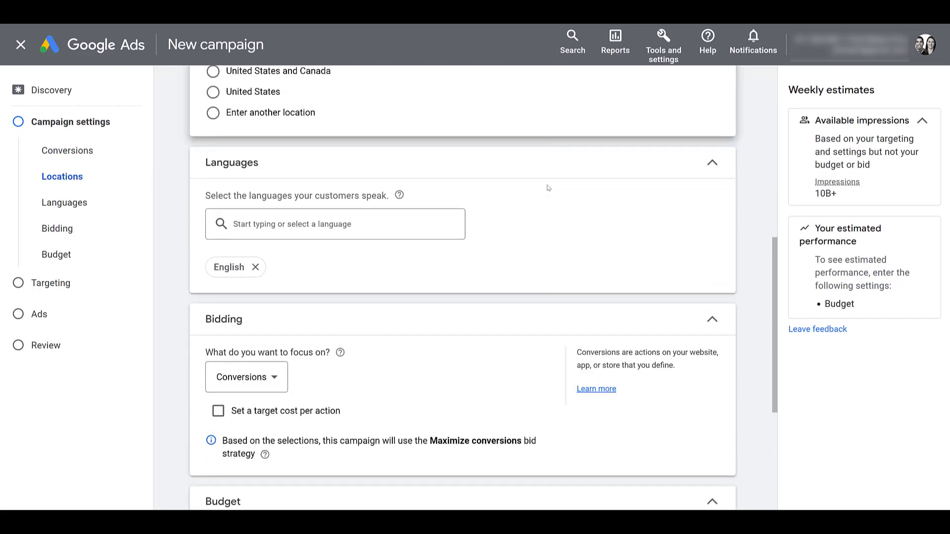
scroll(548, 188, down, 4)
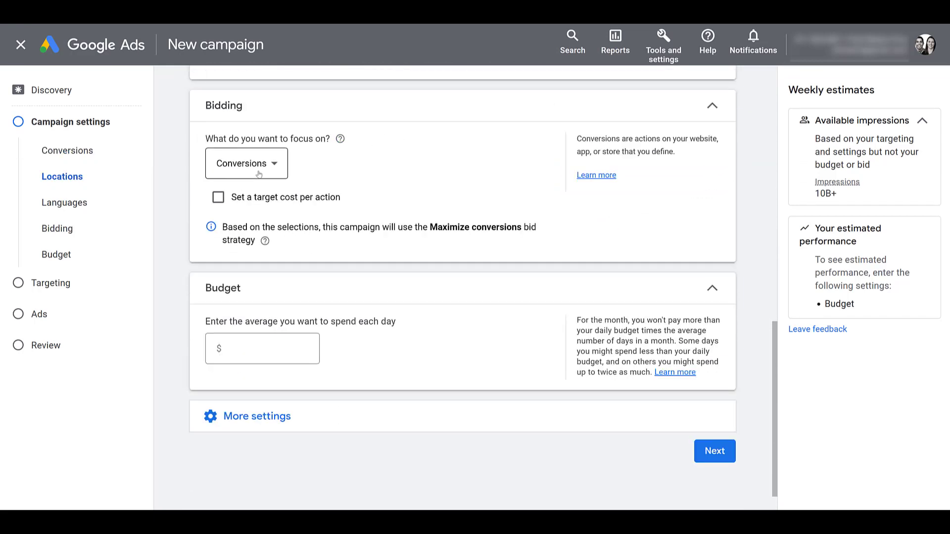
click(266, 349)
text(50)
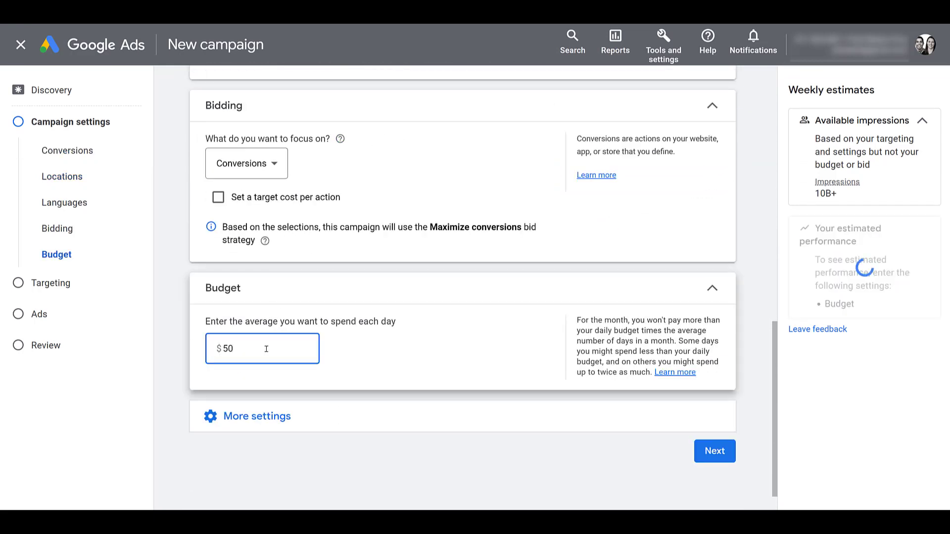
Step: Expand More settings to reveal the additional campaign options
click(264, 417)
scroll(264, 419, down, 3)
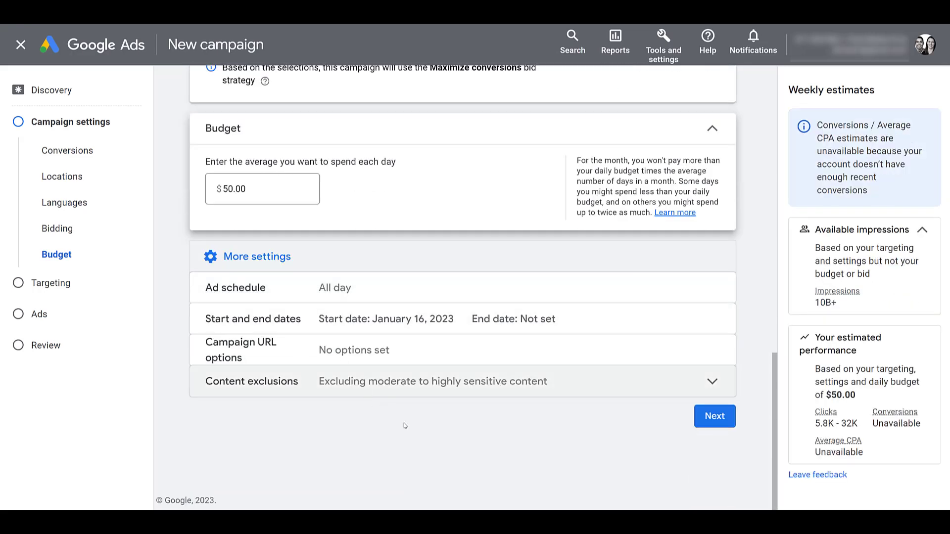
scroll(431, 307, up, 6)
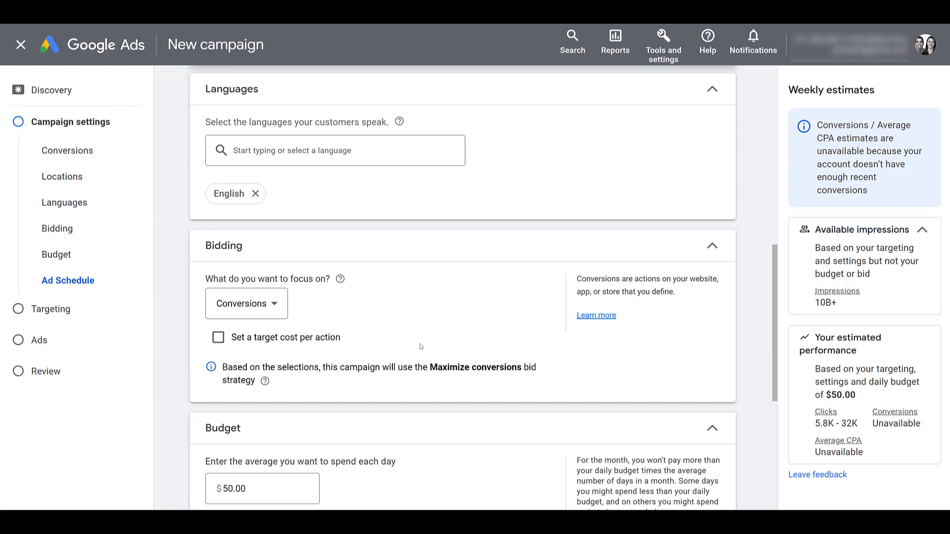
Step: Expand the Content exclusions row explaining that Discovery excludes most sensitive content
click(391, 319)
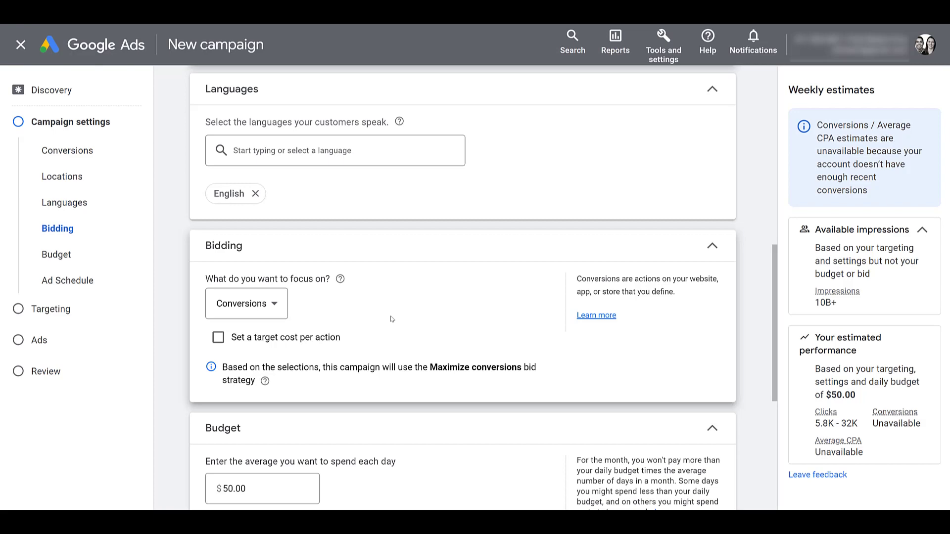
scroll(391, 320, down, 6)
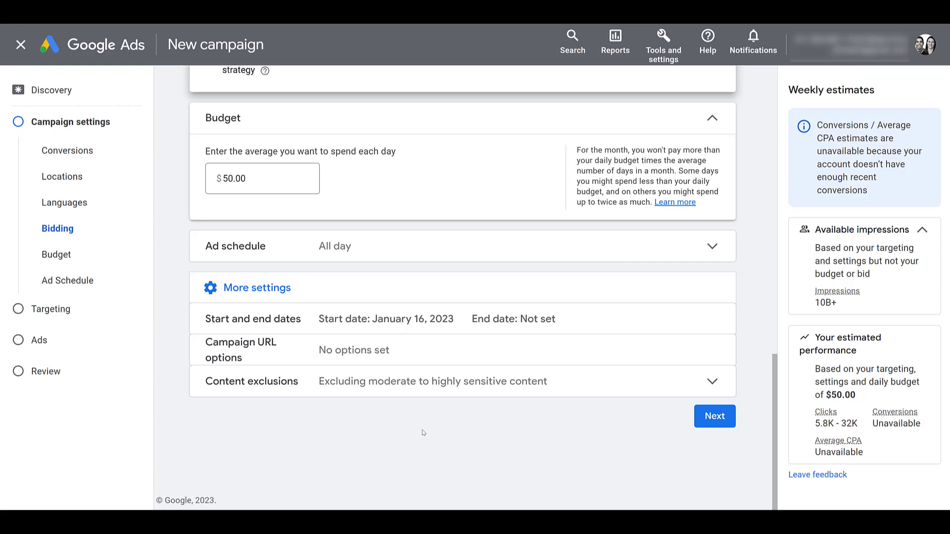
click(494, 390)
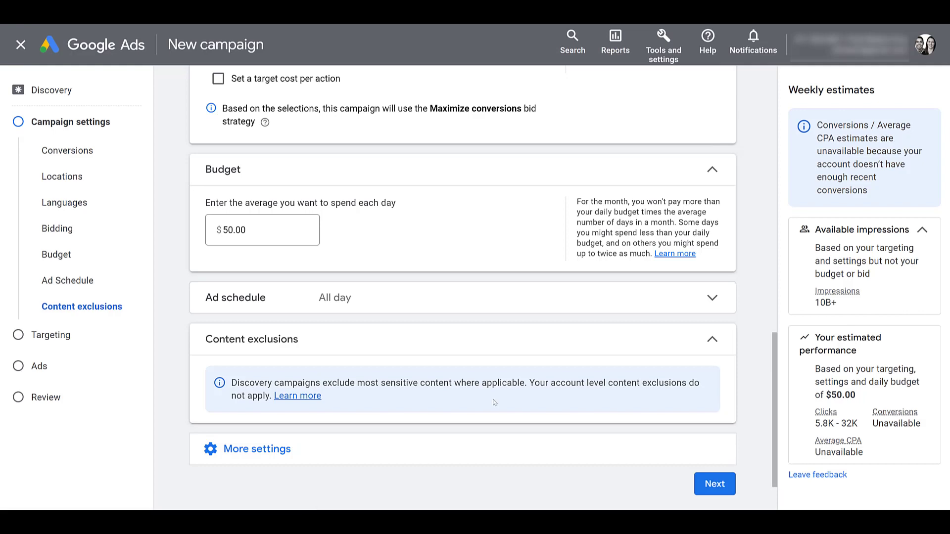
Step: Open Campaign URL options, leave every field blank, and advance to Targeting
click(493, 457)
scroll(485, 426, down, 3)
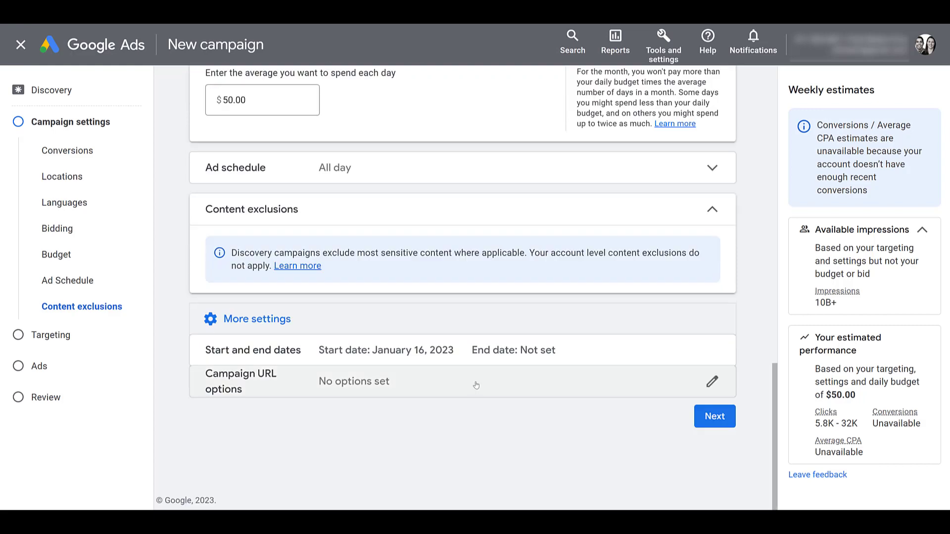
click(477, 387)
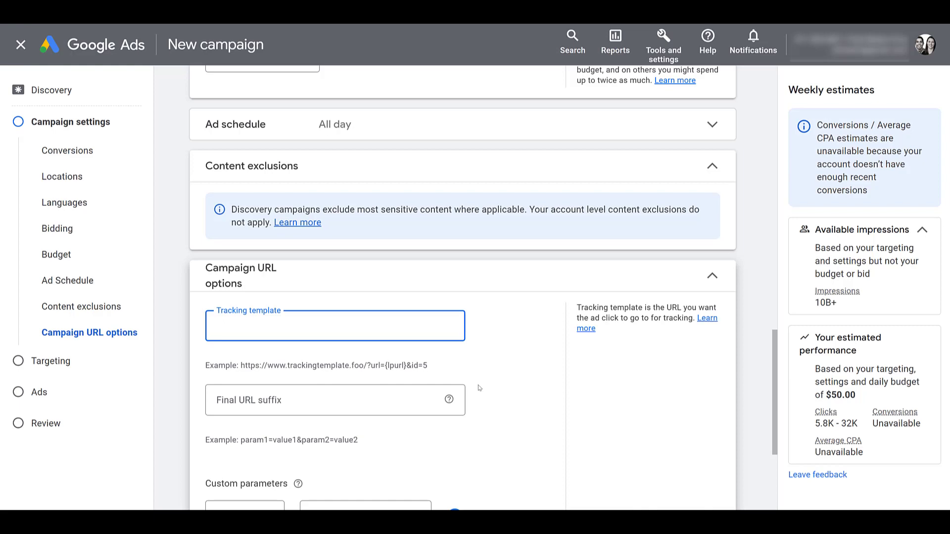
scroll(479, 388, down, 4)
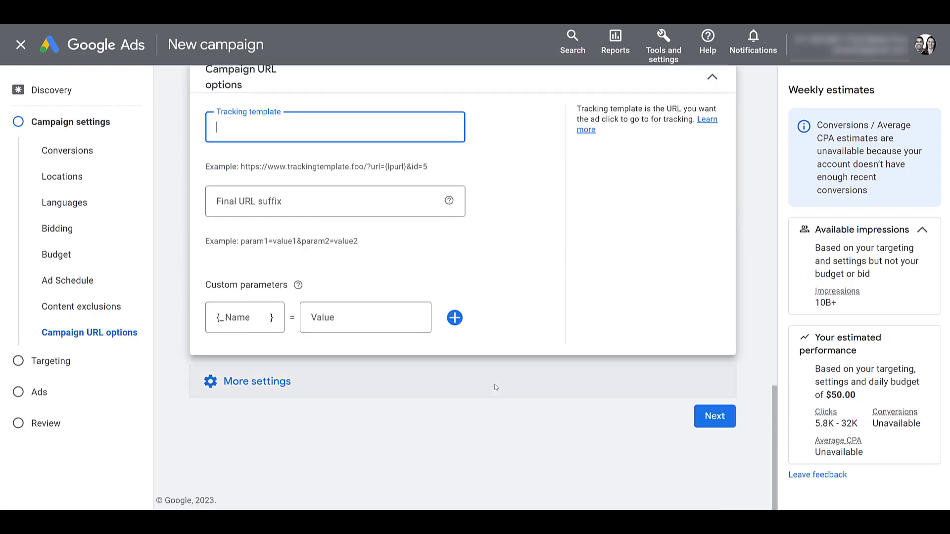
click(710, 419)
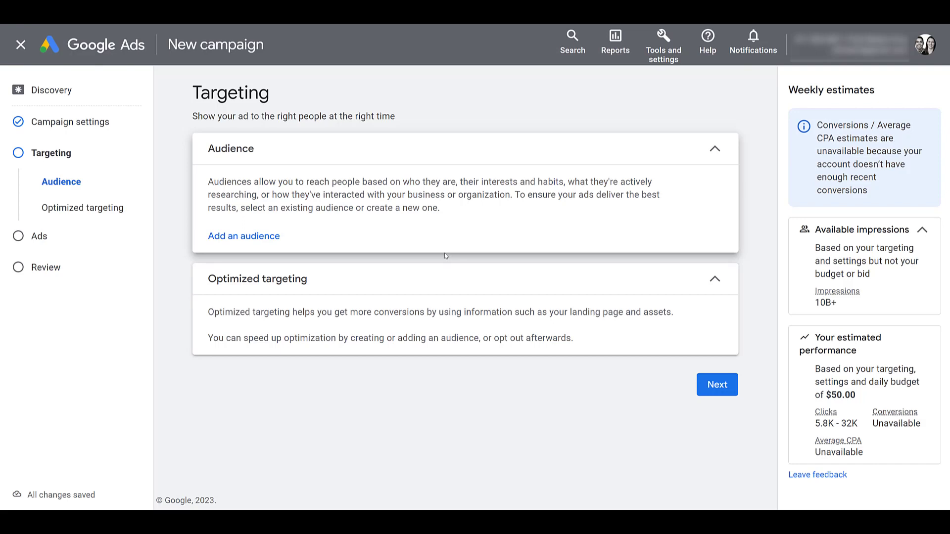
Step: Choose Add an audience, then + New Audience in the Select an audience dialog
click(271, 246)
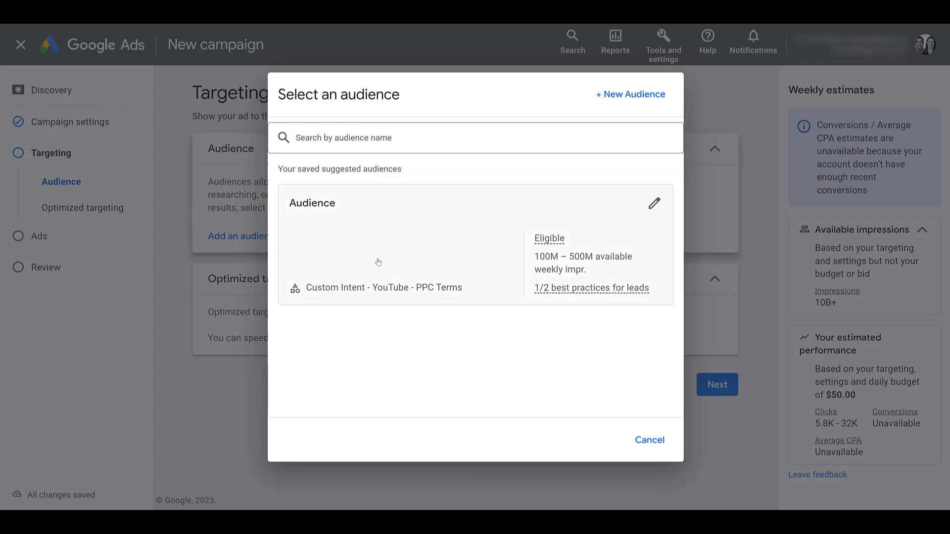
click(649, 102)
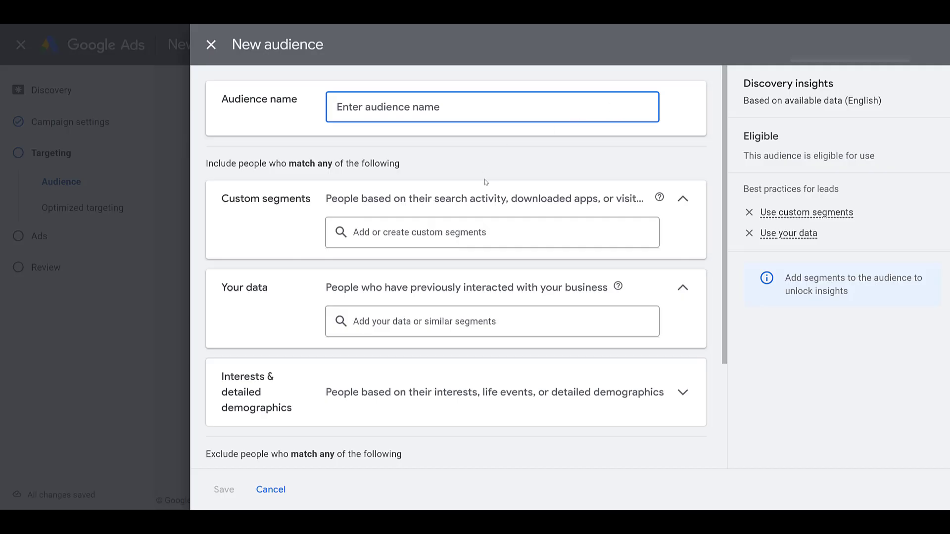
Step: Browse the Your data and Interests & detailed demographics segment categories
click(462, 321)
click(432, 319)
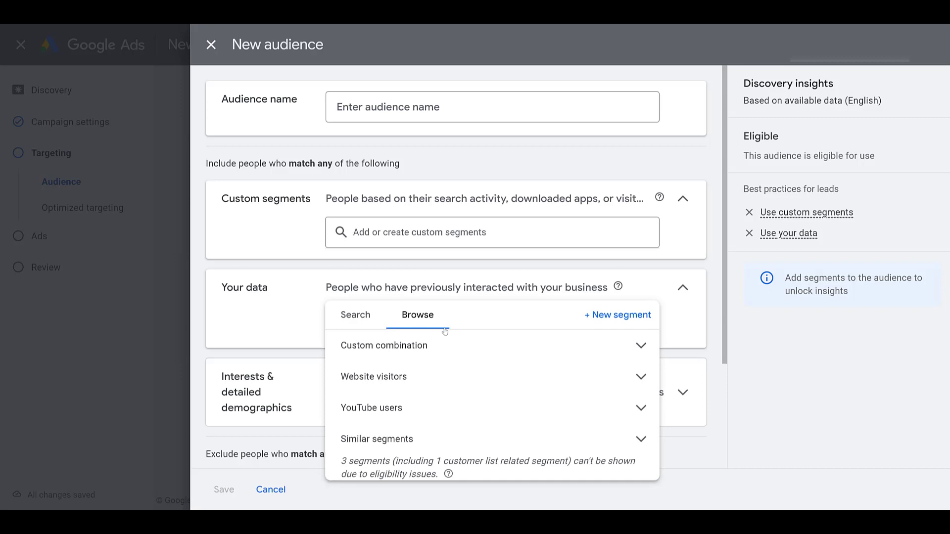
click(721, 451)
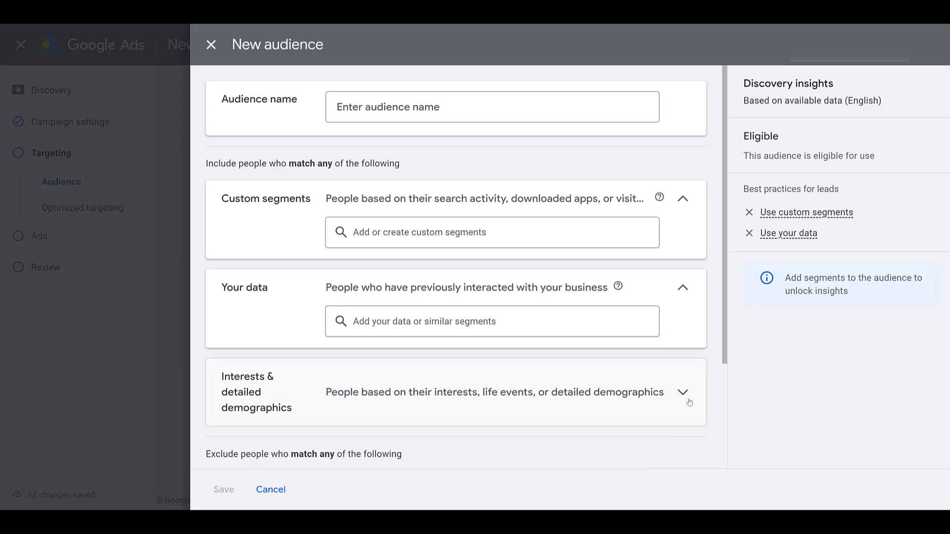
click(689, 402)
scroll(671, 394, down, 2)
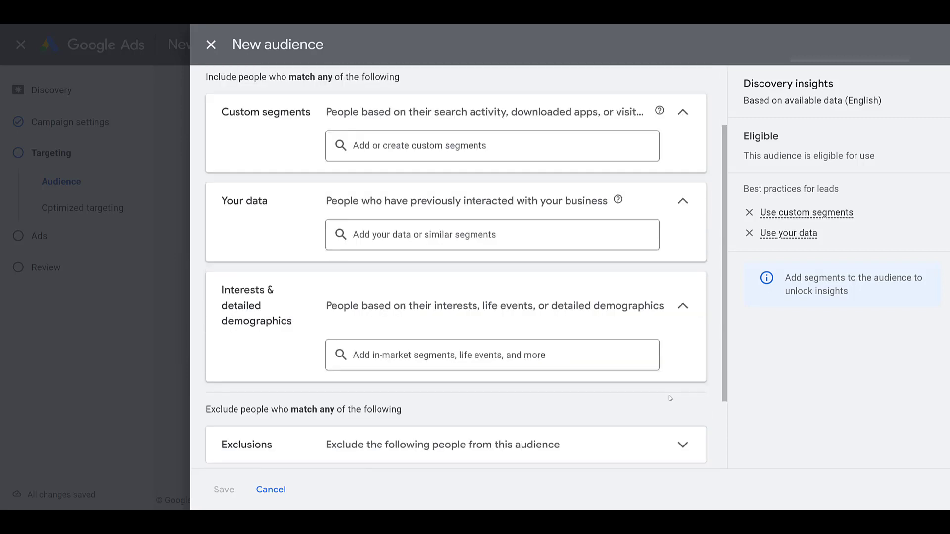
click(404, 356)
scroll(634, 356, down, 2)
click(410, 256)
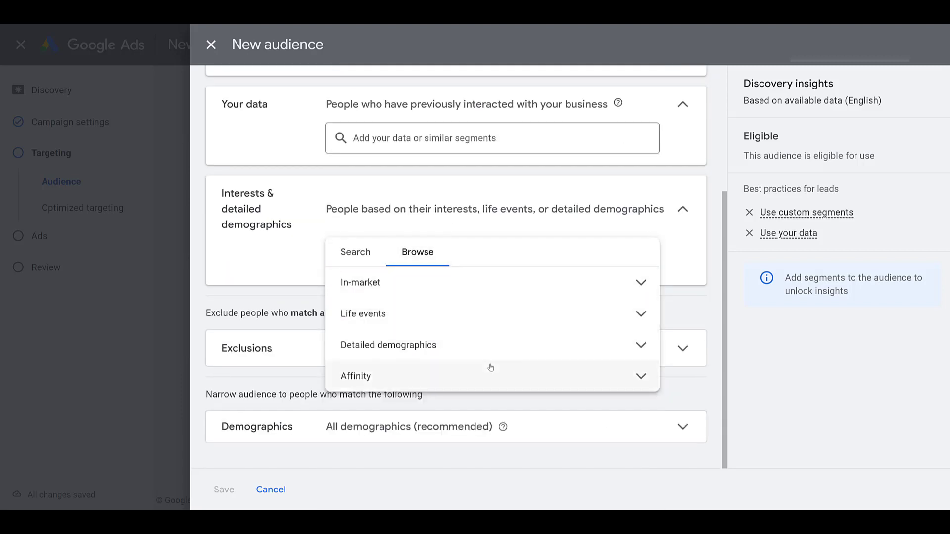
click(674, 396)
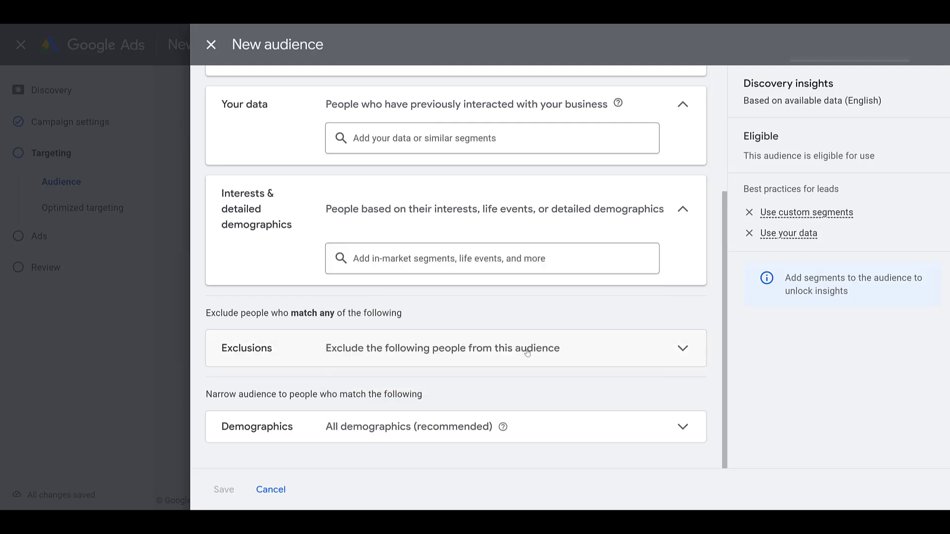
Step: Expand the gender and age Demographics options, then cancel the new audience
click(575, 427)
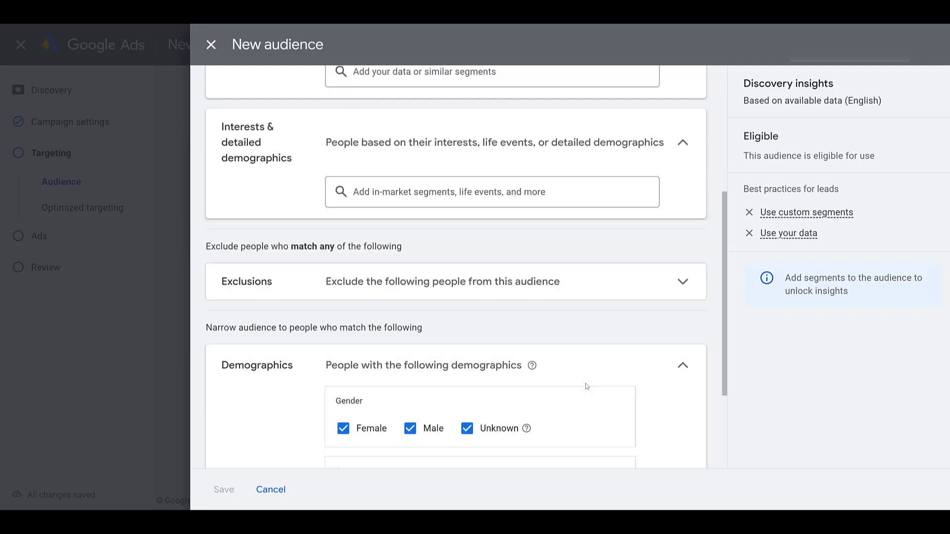
scroll(582, 380, down, 4)
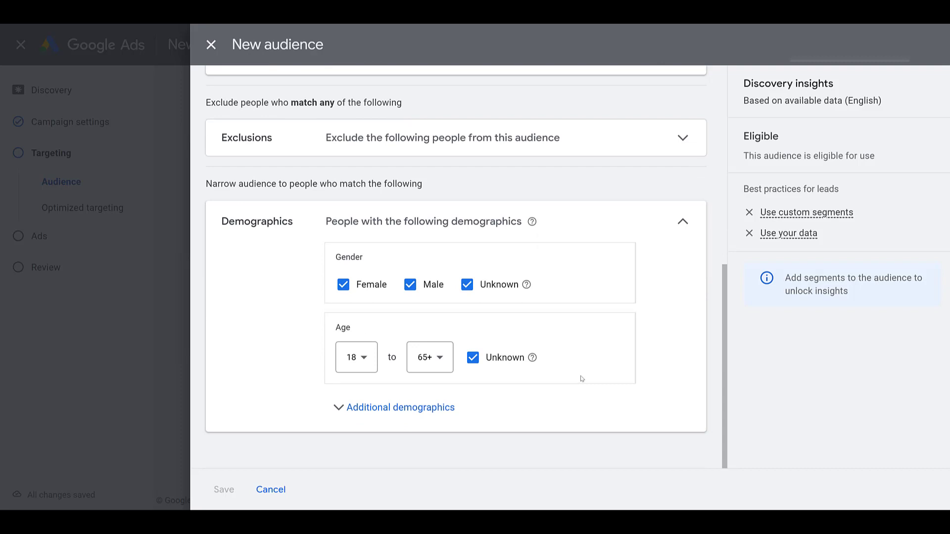
click(270, 490)
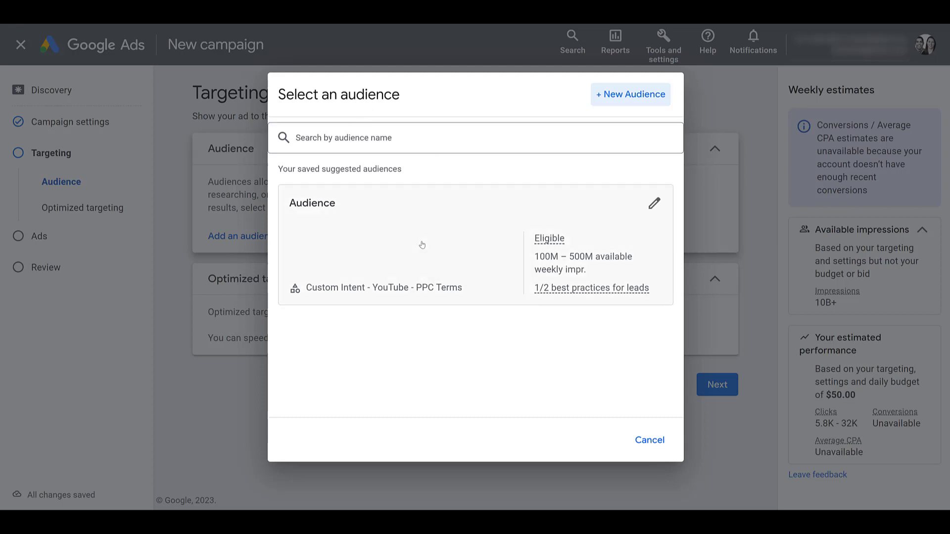
Step: Select Custom Intent - YouTube - PPC Terms, turn off optimized targeting, and go to the Ads step
click(463, 258)
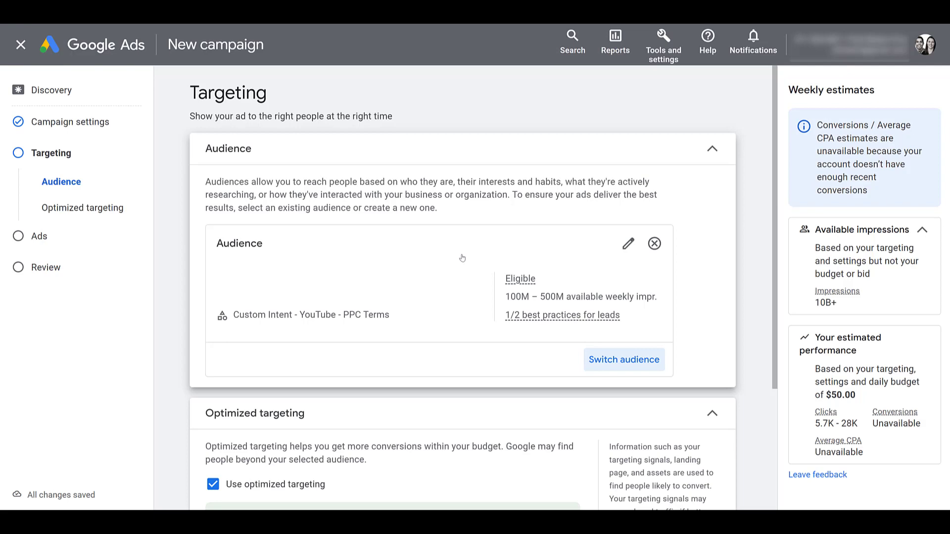
scroll(462, 258, down, 3)
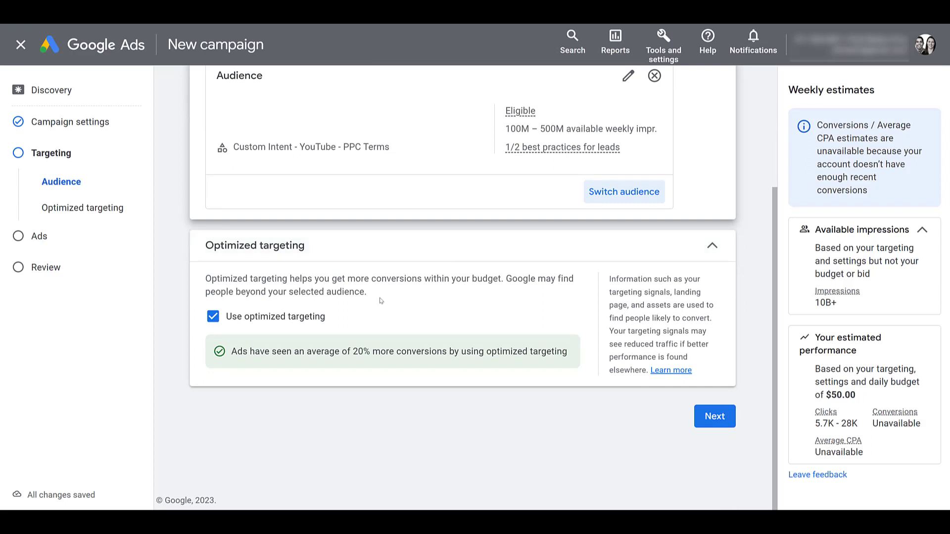
click(212, 318)
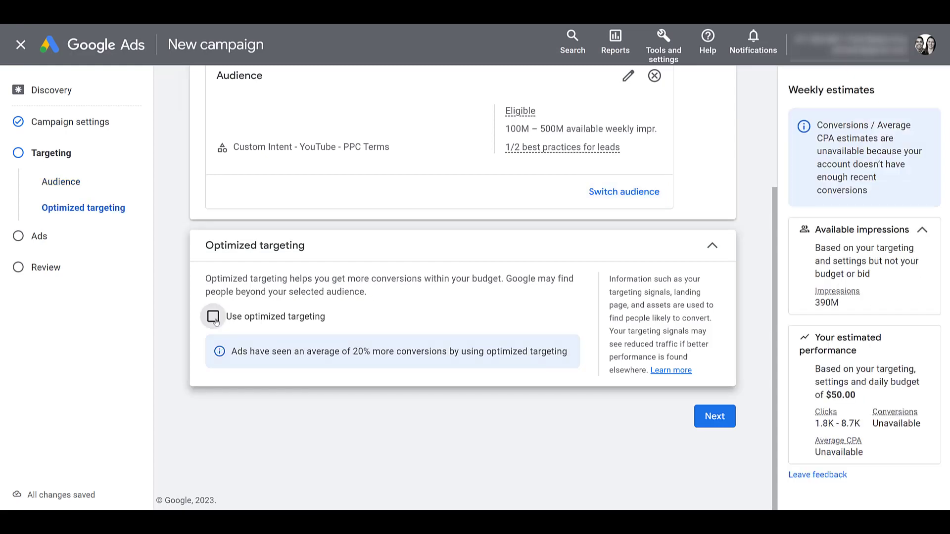
click(706, 421)
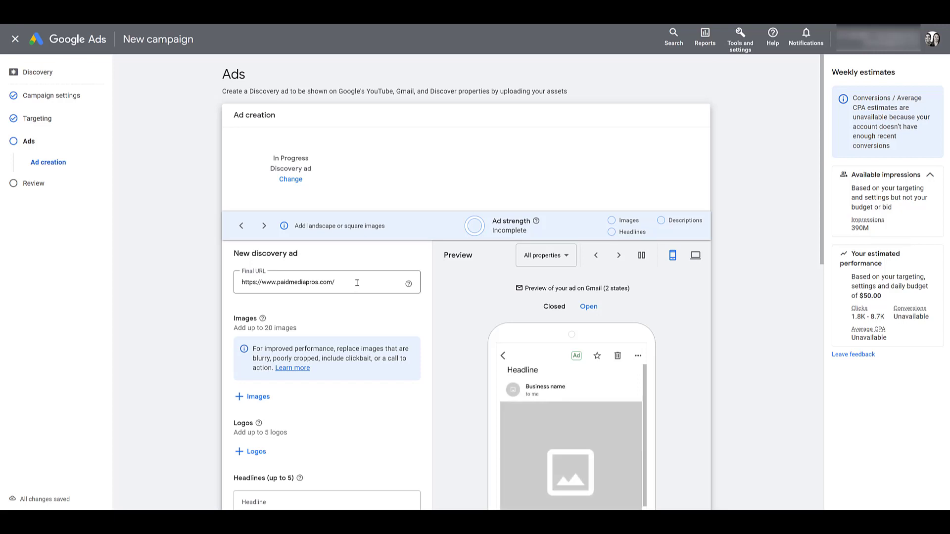
Step: Scroll down to the New discovery ad form and its preview
scroll(364, 280, down, 3)
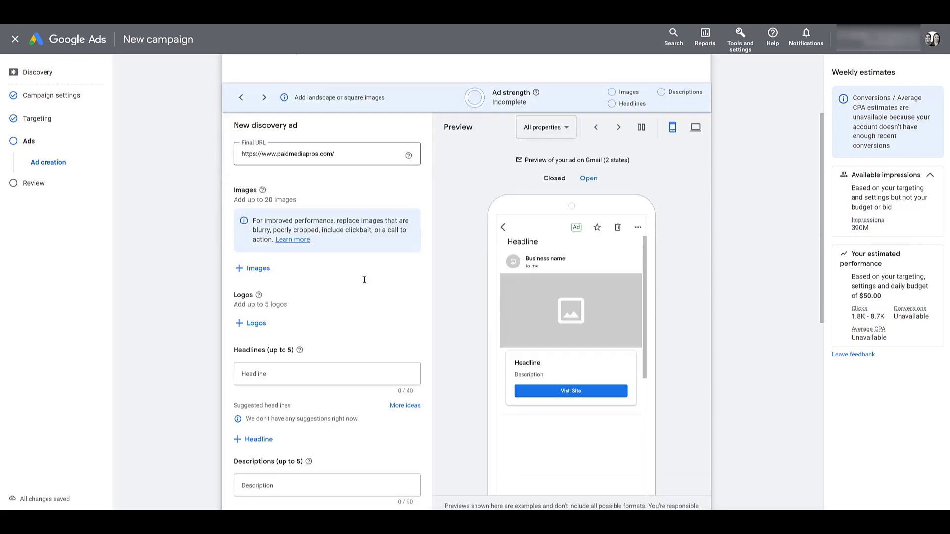
Step: Attach 18 Asset library images to the discovery ad, also checking the Website or social tab
click(246, 274)
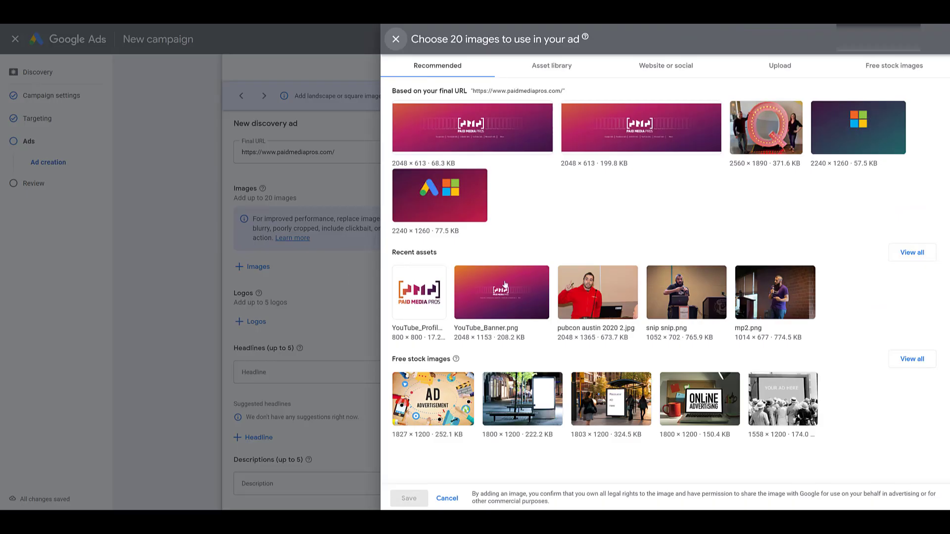
click(566, 70)
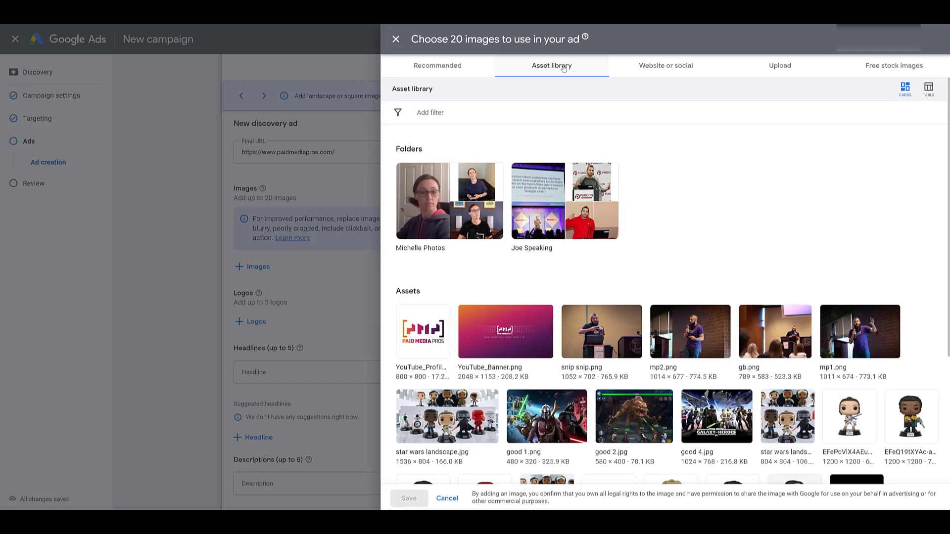
mouse_move(573, 320)
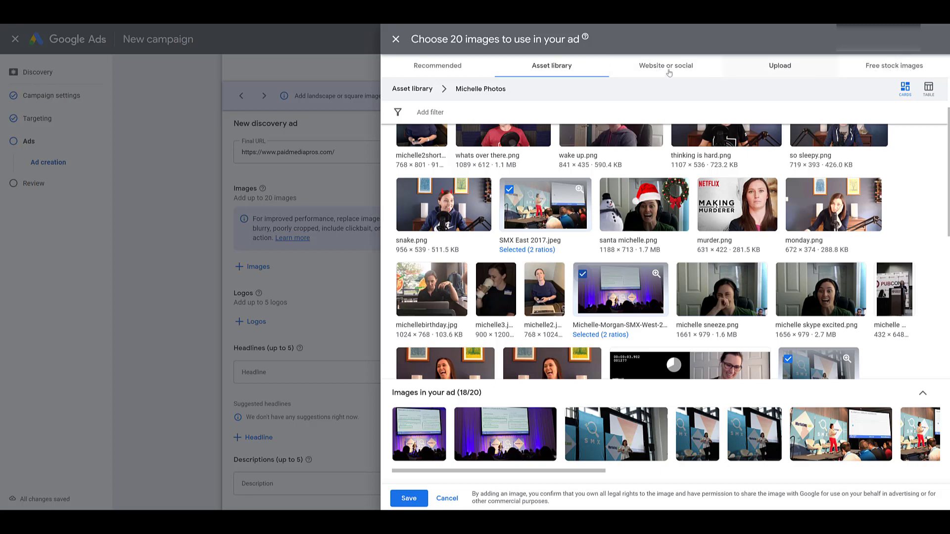
click(664, 67)
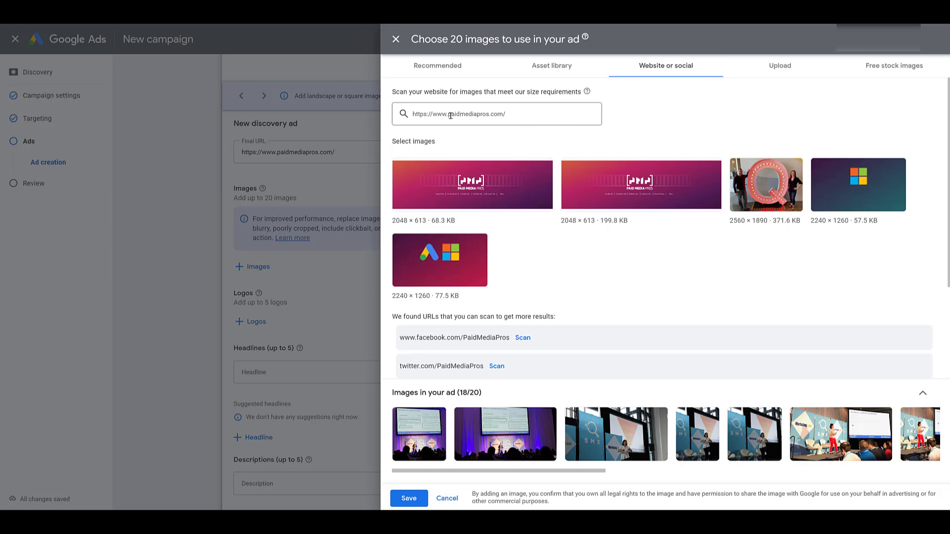
scroll(499, 280, down, 2)
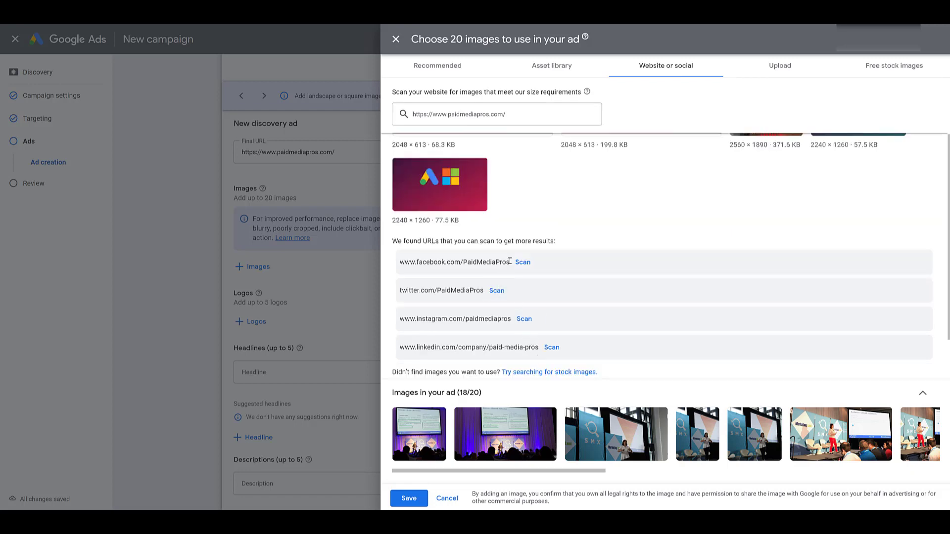
click(409, 498)
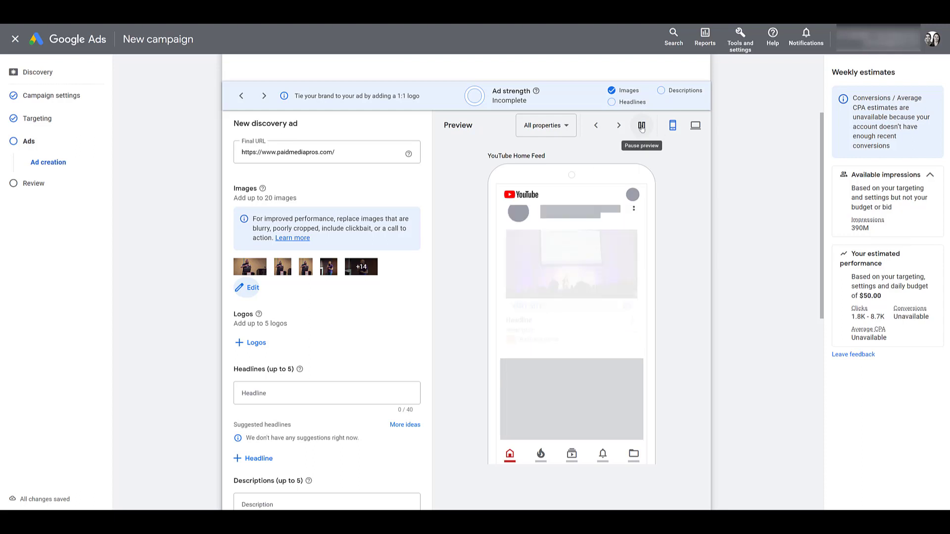
Step: Add the Paid Media Pros profile logo and the cropped YouTube banner as the ad's two logos
click(642, 126)
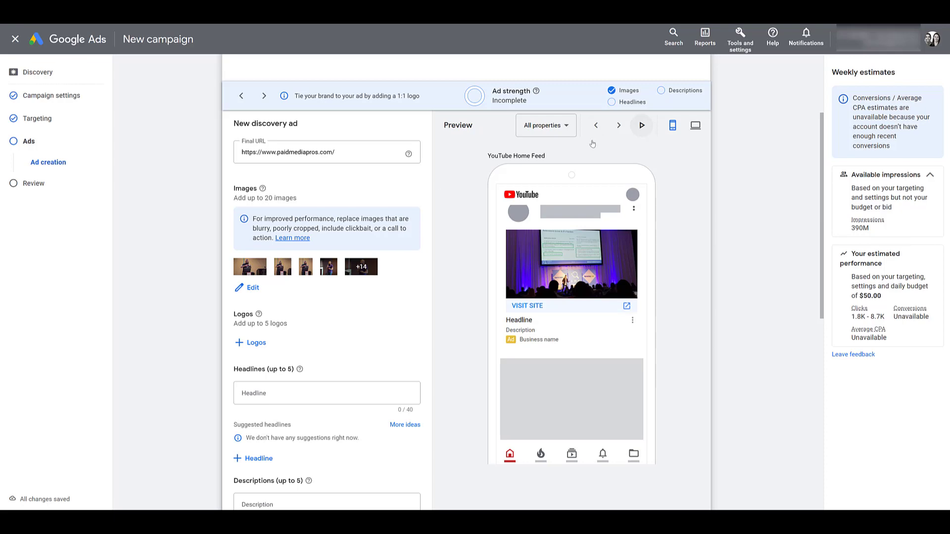
click(253, 343)
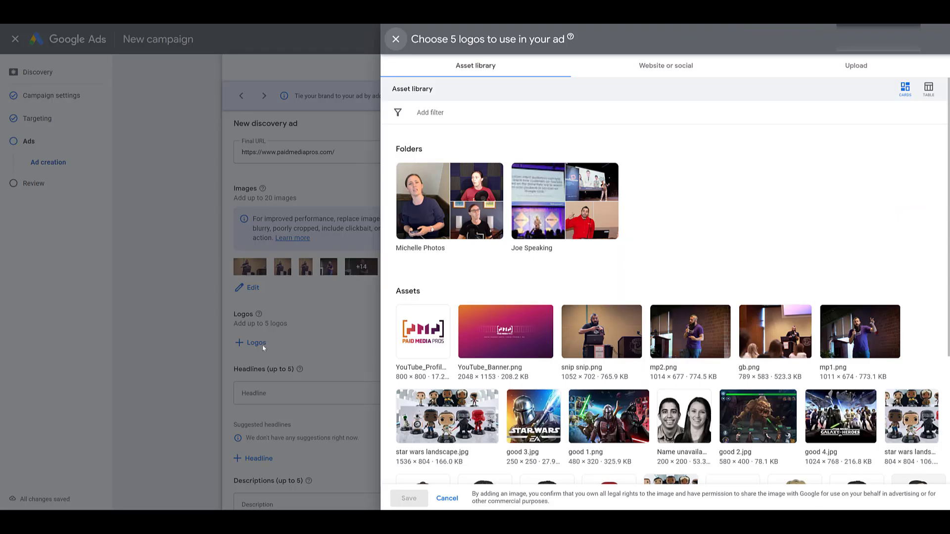
click(405, 319)
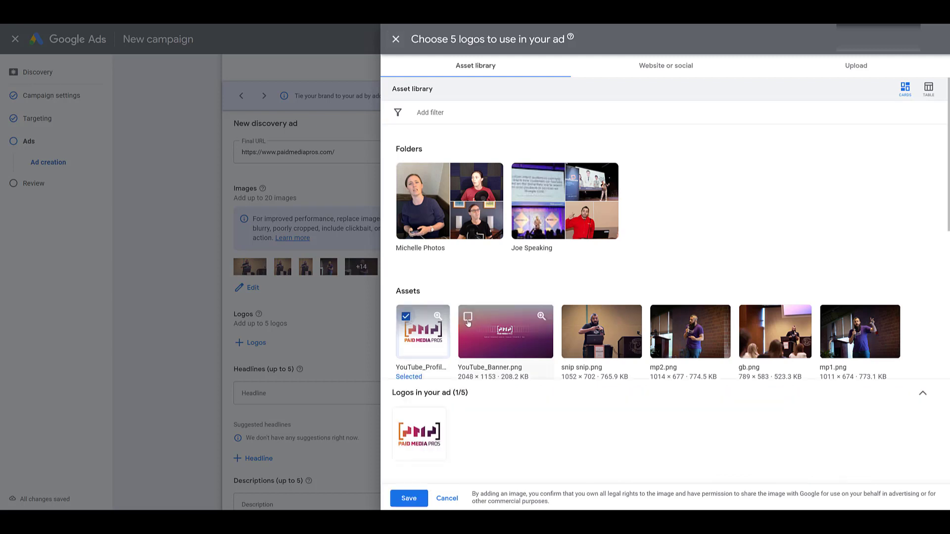
click(468, 317)
click(409, 499)
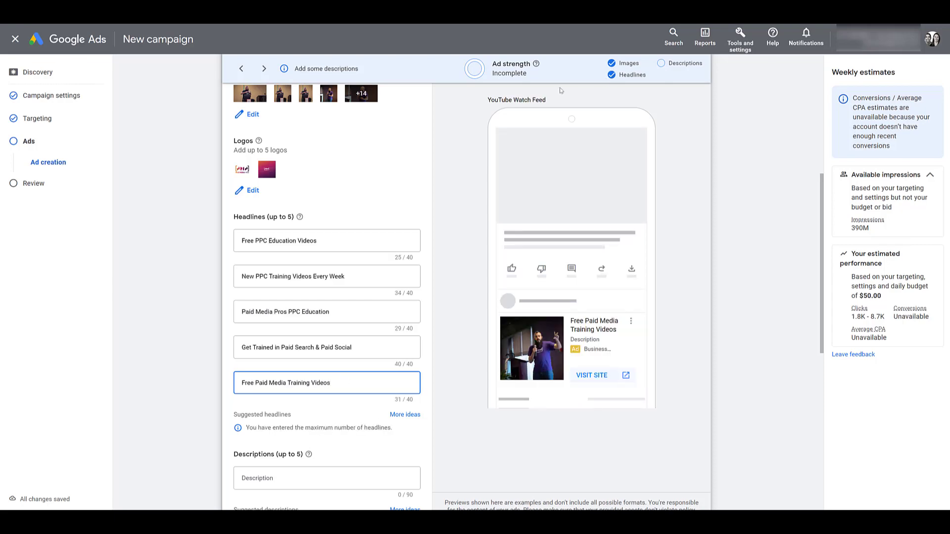
Step: Scroll from the Descriptions section down to the Business name field
scroll(366, 286, down, 4)
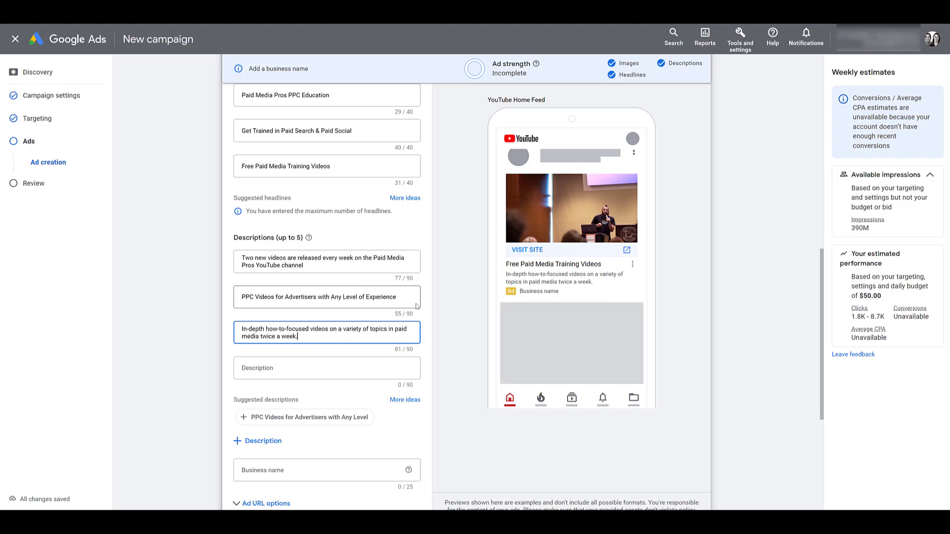
scroll(417, 306, up, 1)
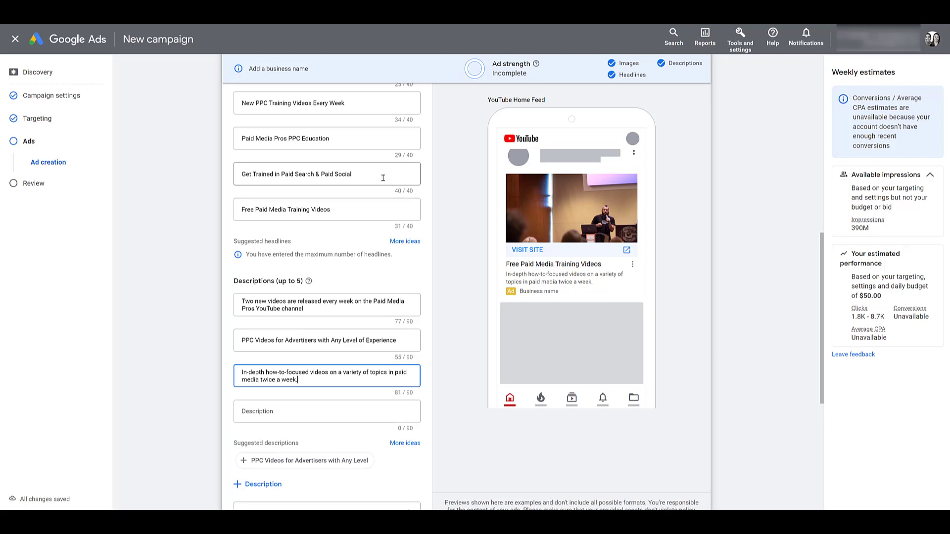
scroll(383, 177, down, 5)
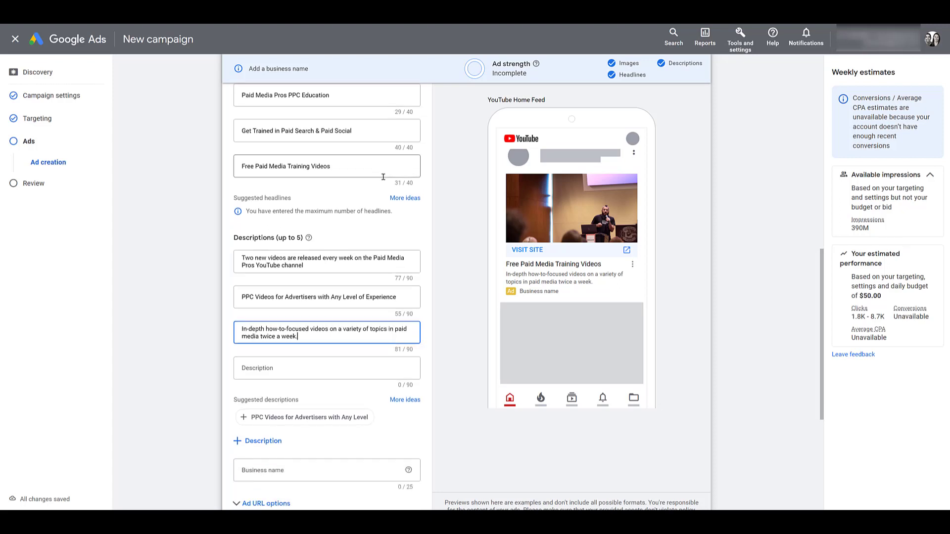
scroll(383, 178, down, 2)
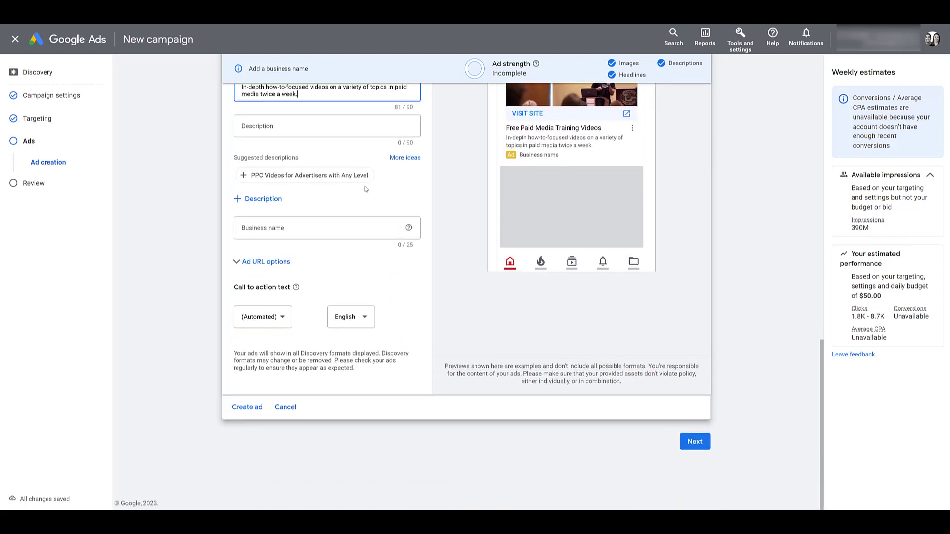
Step: Enter business name 'Paid Media Pros' and set the call to action to Learn More
click(335, 230)
text(Paid Media Pros)
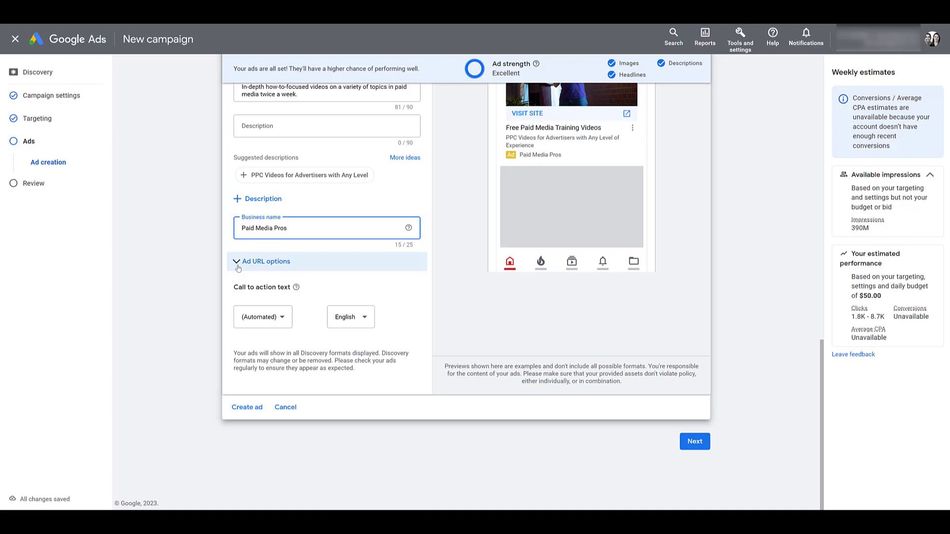
click(238, 267)
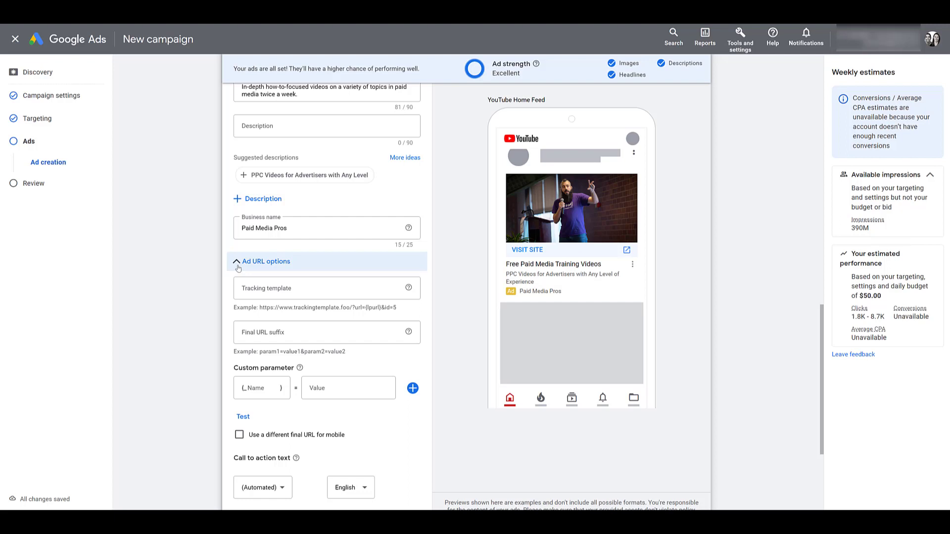
scroll(238, 268, down, 3)
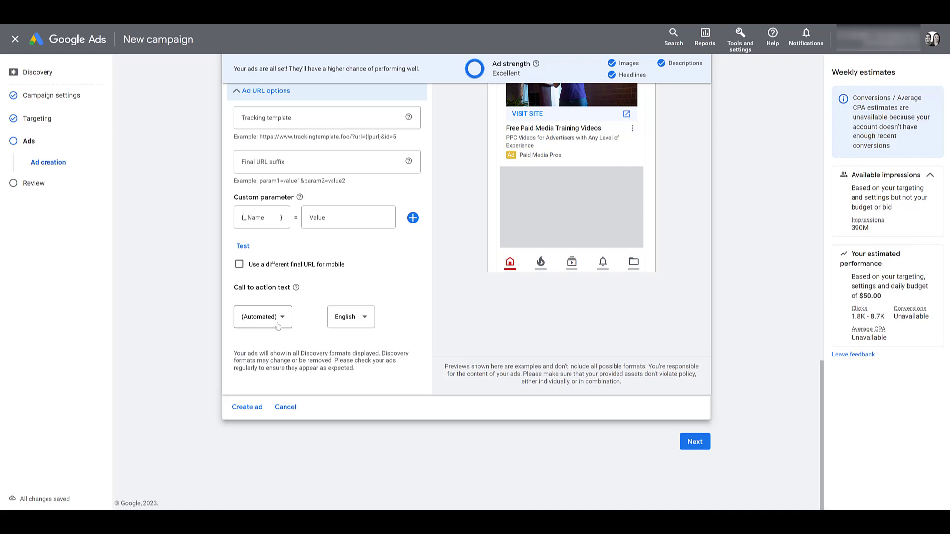
click(279, 326)
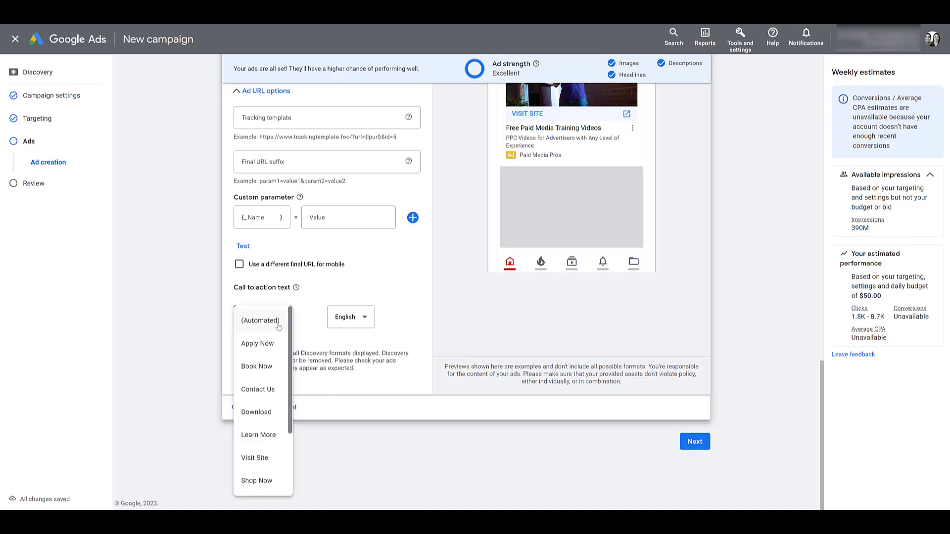
scroll(279, 326, down, 3)
scroll(279, 327, down, 1)
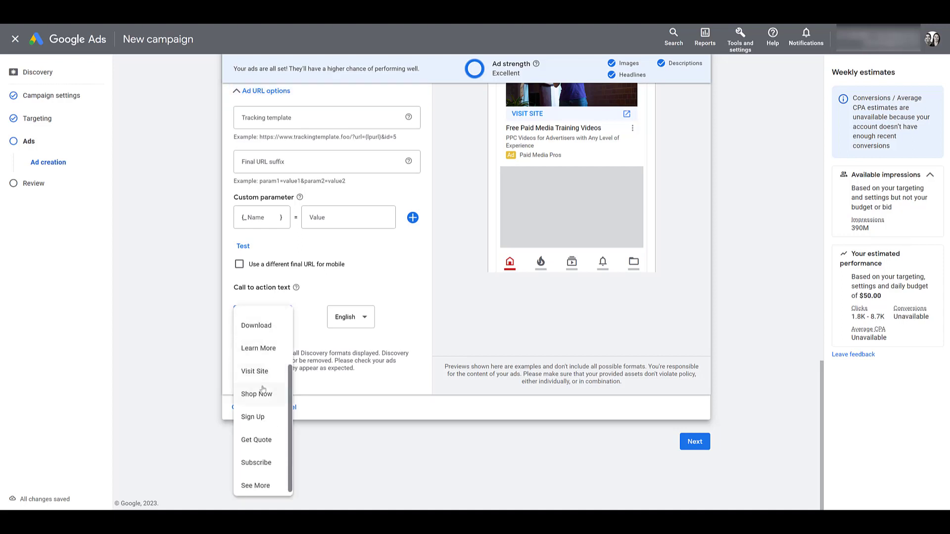
scroll(262, 389, up, 2)
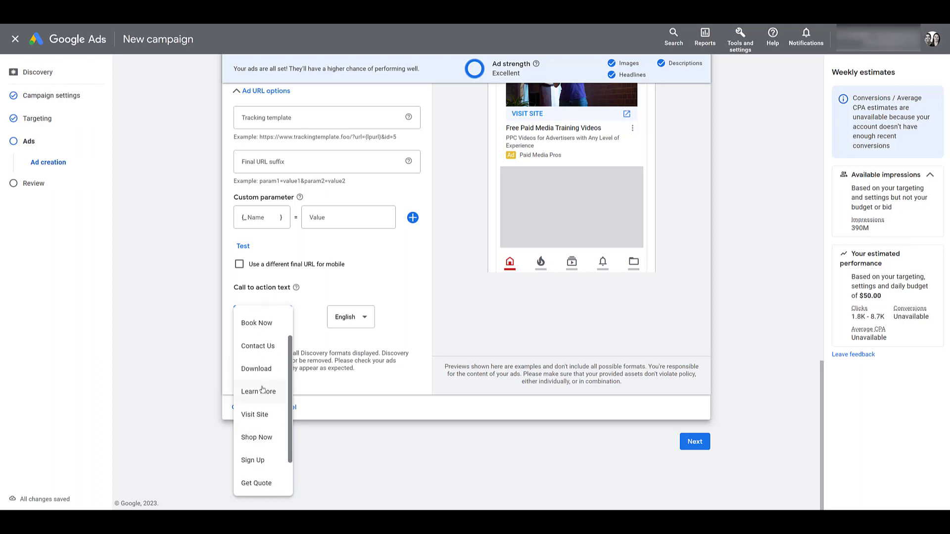
click(258, 391)
scroll(542, 261, up, 3)
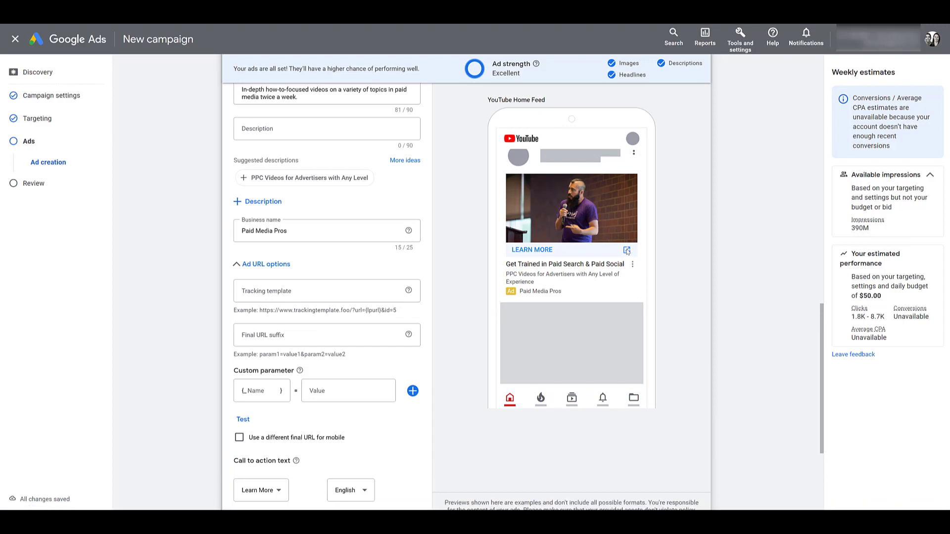
key(ctrl+plus)
key(ctrl+plus)
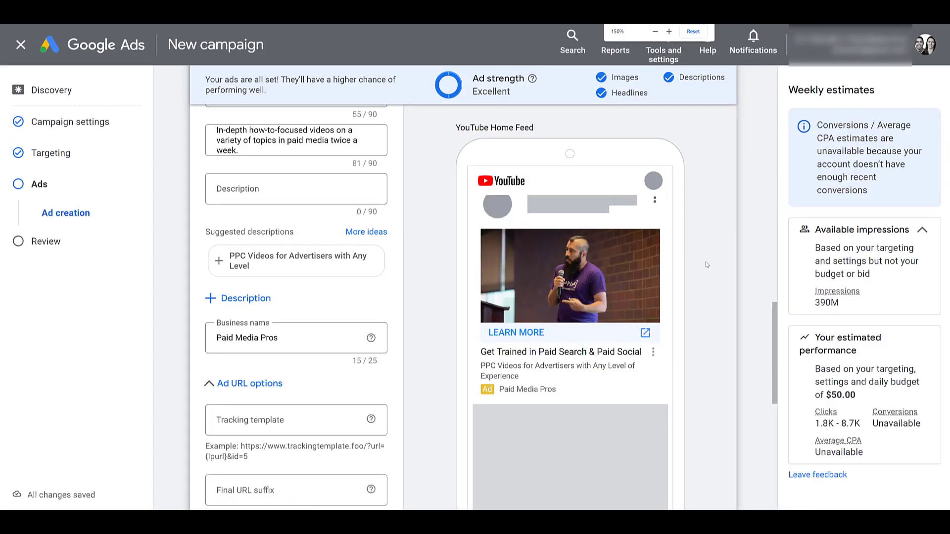
Step: Step through the YouTube preview layouts of the discovery ad
scroll(707, 264, up, 10)
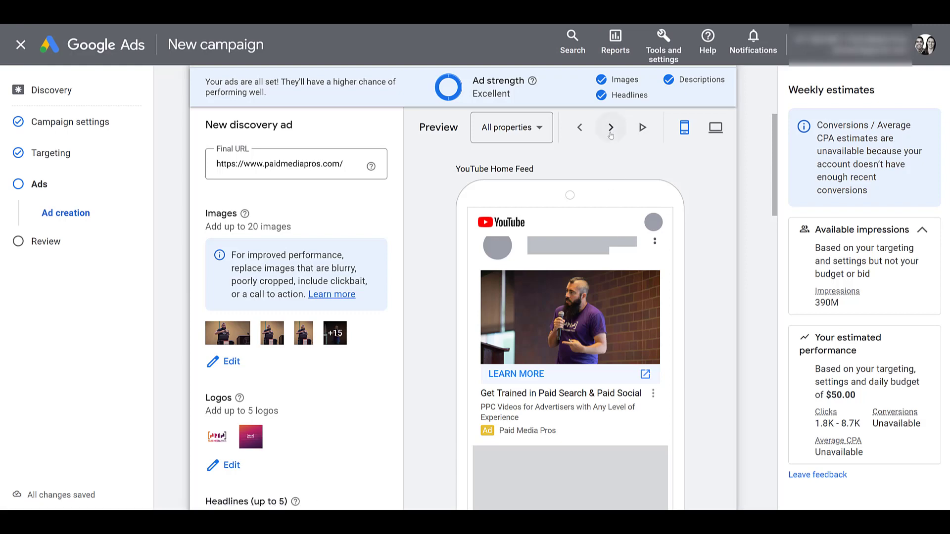
click(611, 127)
drag(775, 193, 643, 266)
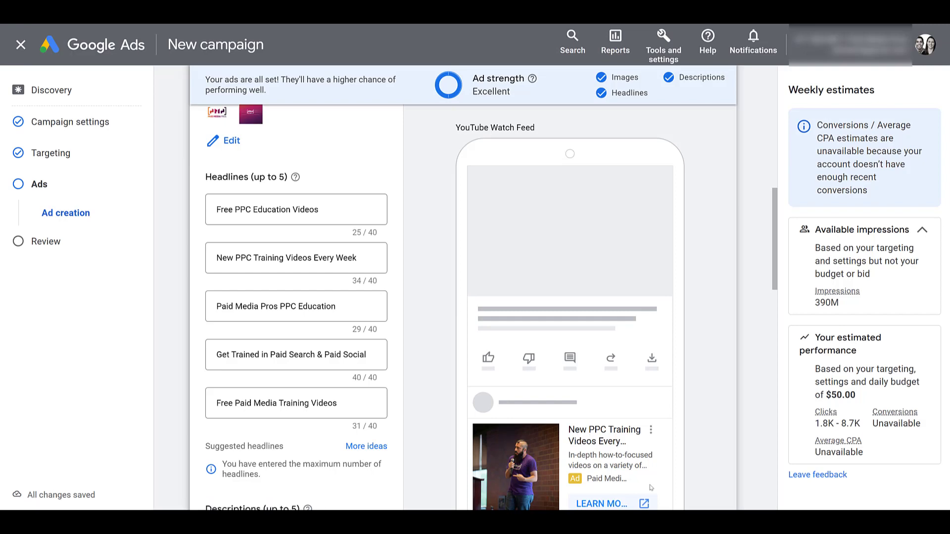
scroll(713, 382, up, 8)
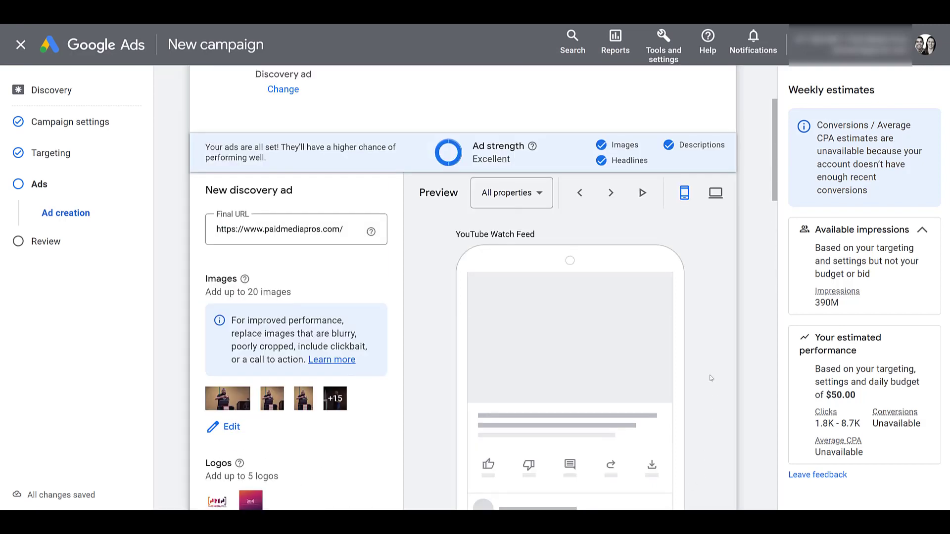
scroll(672, 229, down, 1)
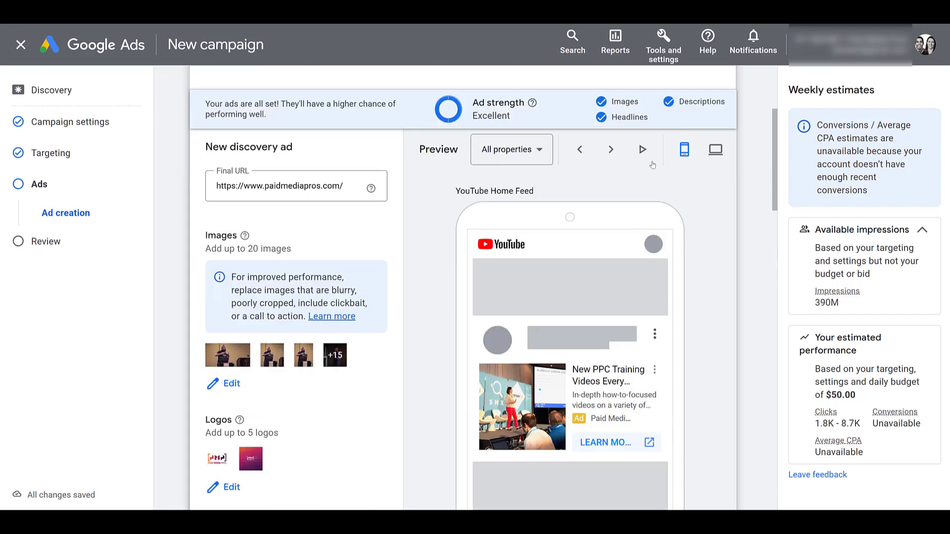
click(611, 151)
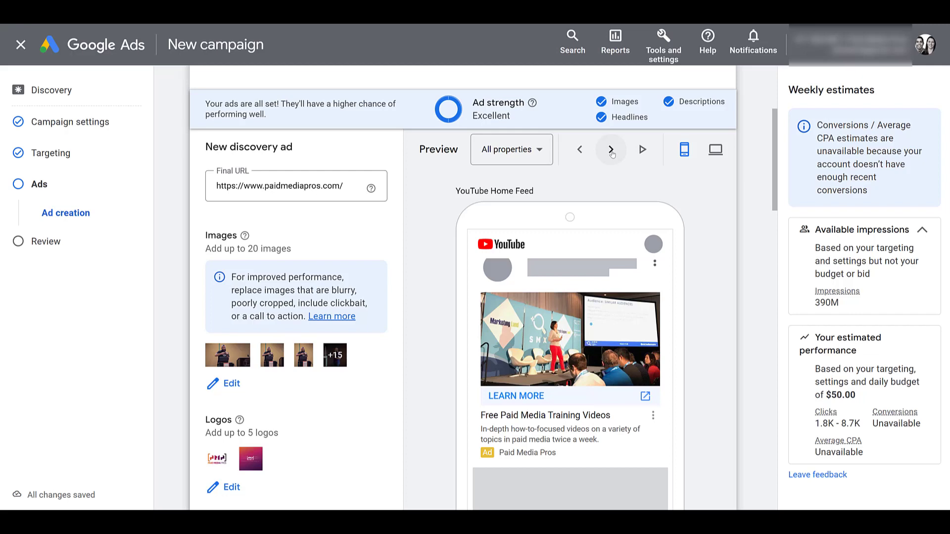
click(611, 150)
Step: Preview the ad in Gmail's closed inbox view, then cycle through the Discover variants
click(531, 153)
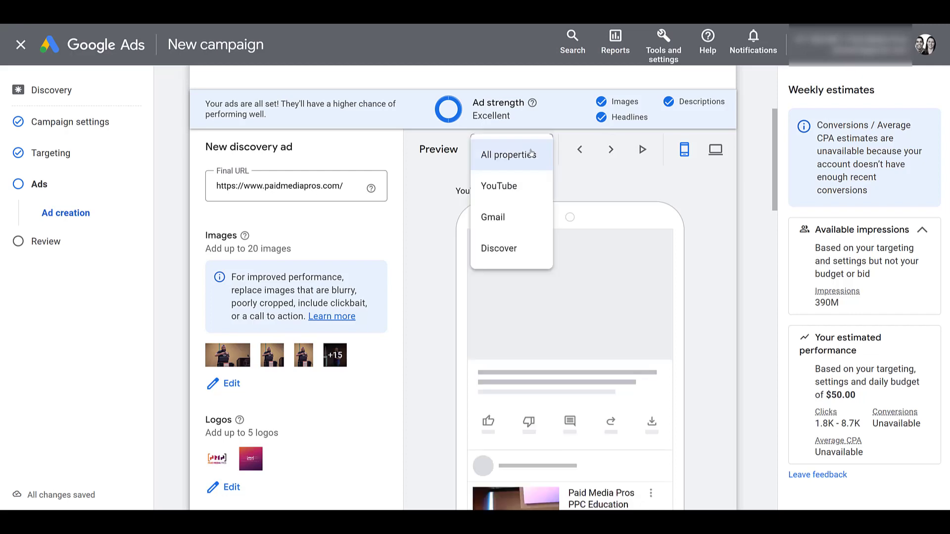
click(525, 226)
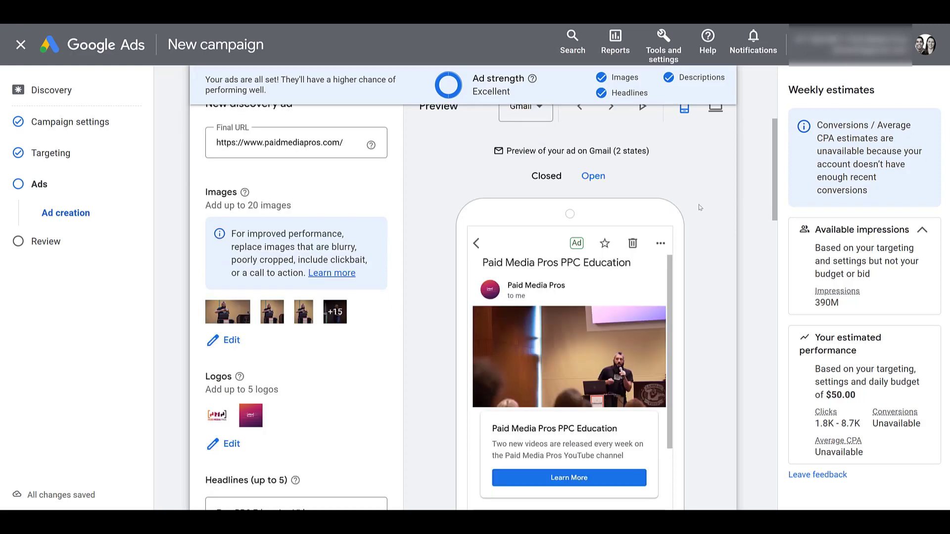
click(549, 177)
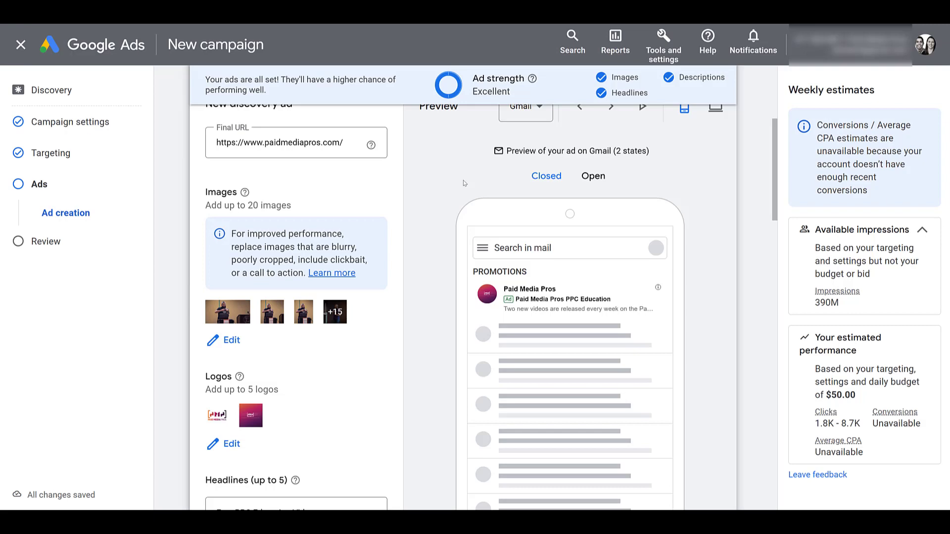
click(523, 107)
click(527, 218)
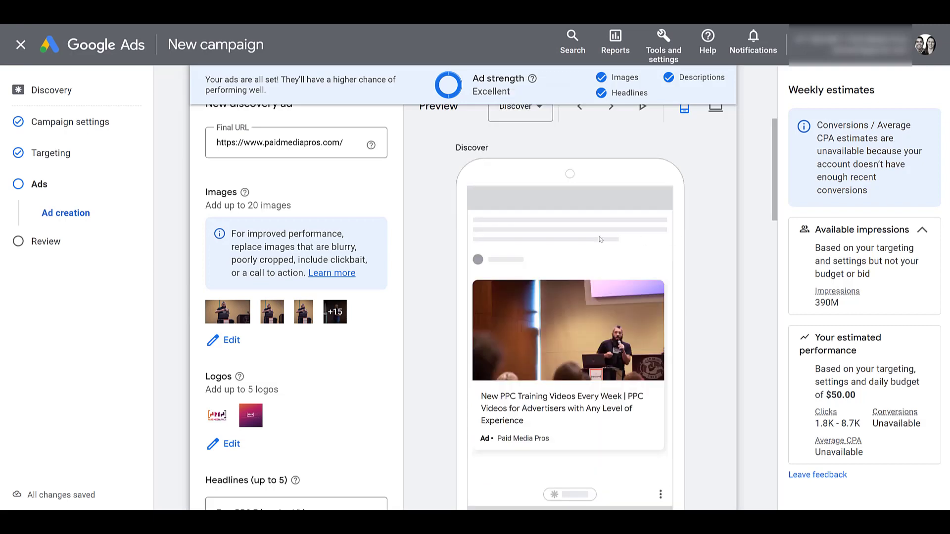
scroll(600, 239, down, 2)
scroll(601, 239, up, 3)
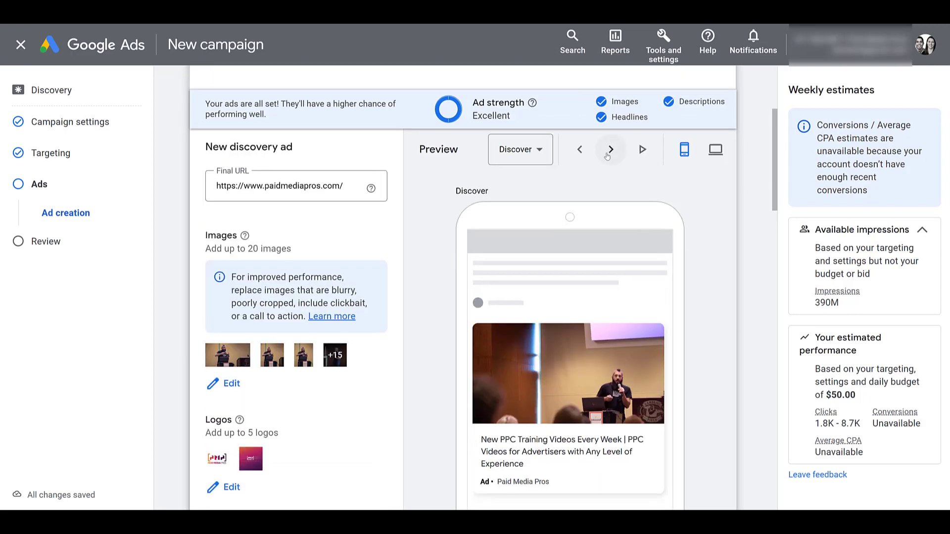
click(611, 150)
click(609, 156)
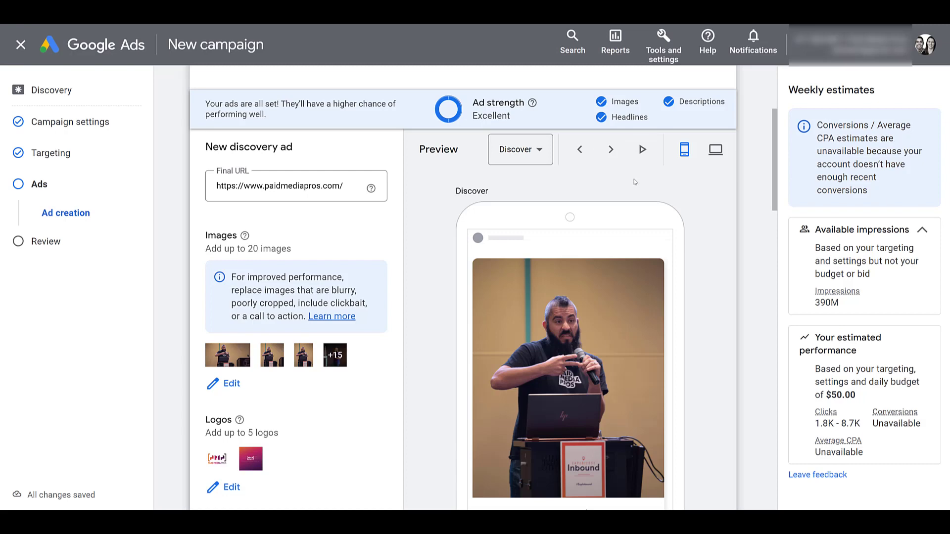
scroll(439, 242, down, 12)
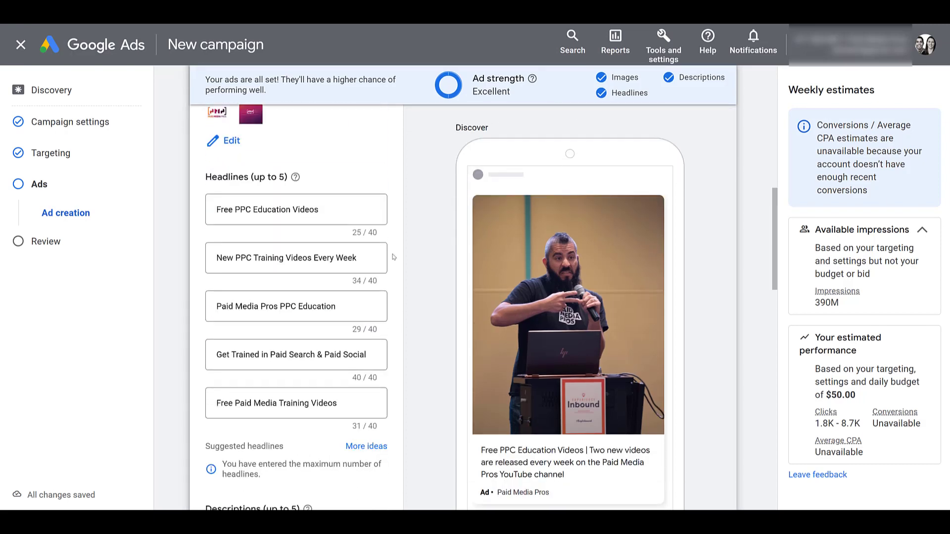
scroll(427, 273, down, 10)
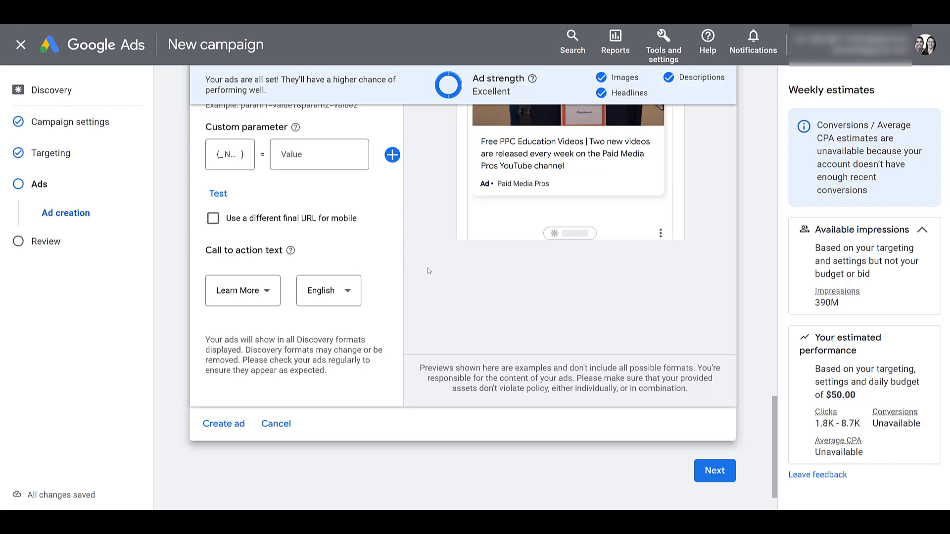
Step: Create the discovery ad and move on to Campaign Review, scrolling to the Publish button
click(224, 426)
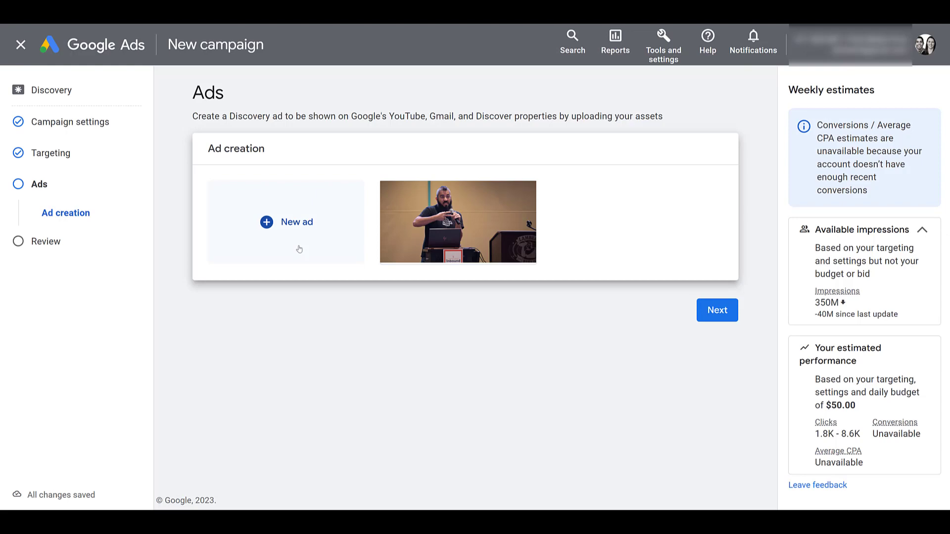
click(724, 321)
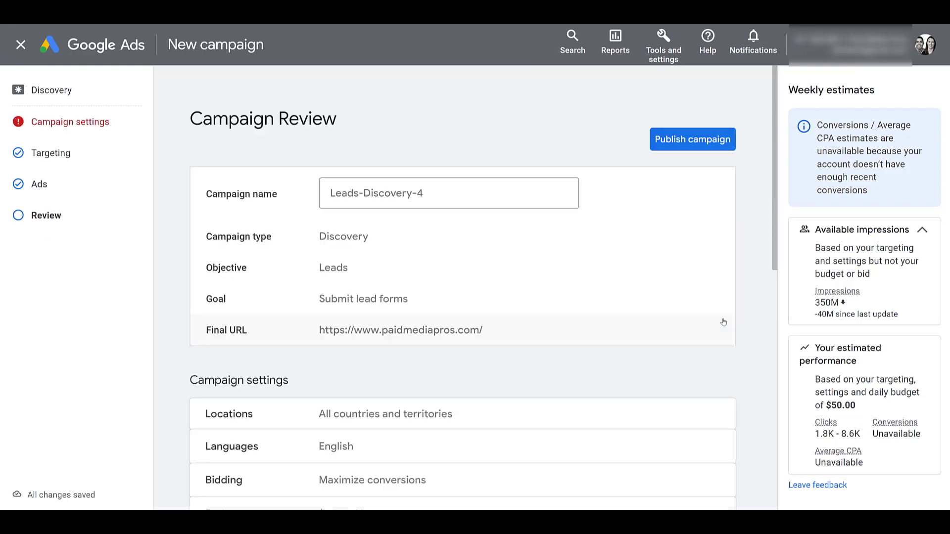
scroll(723, 322, down, 8)
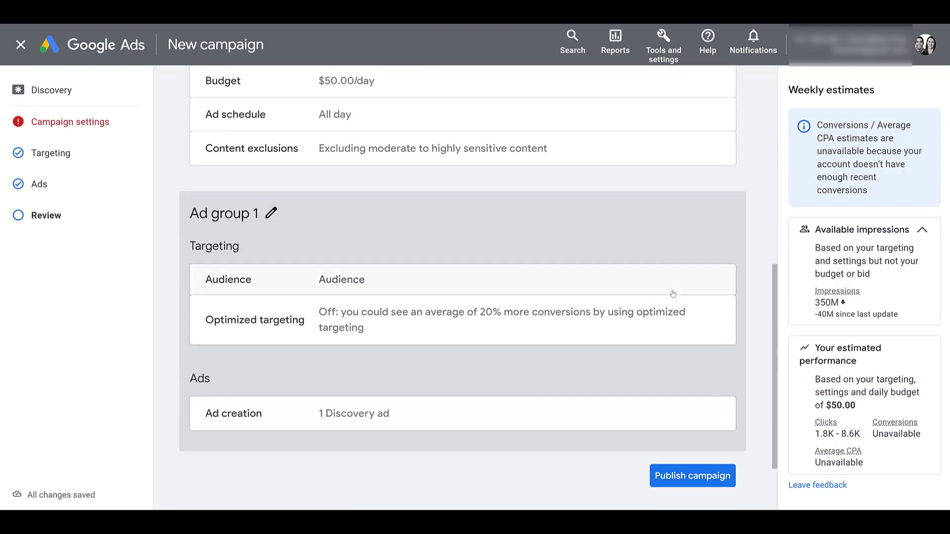
scroll(690, 400, down, 2)
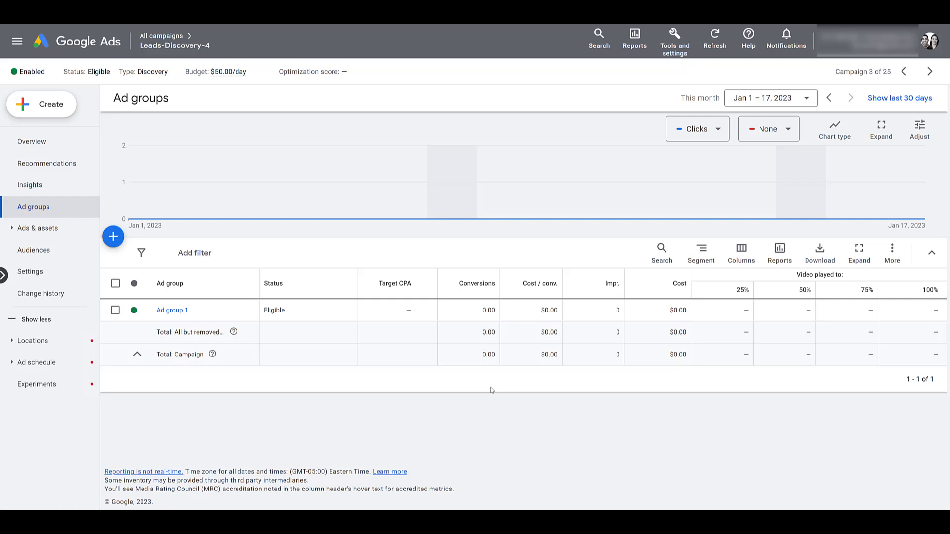
Step: Start a new Discovery carousel ad in the campaign and paste its final URL
click(64, 228)
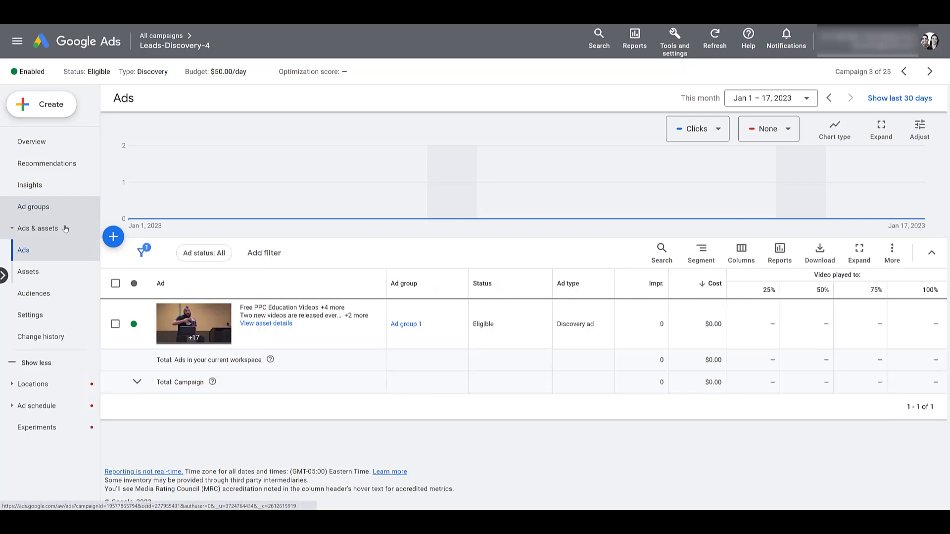
click(122, 241)
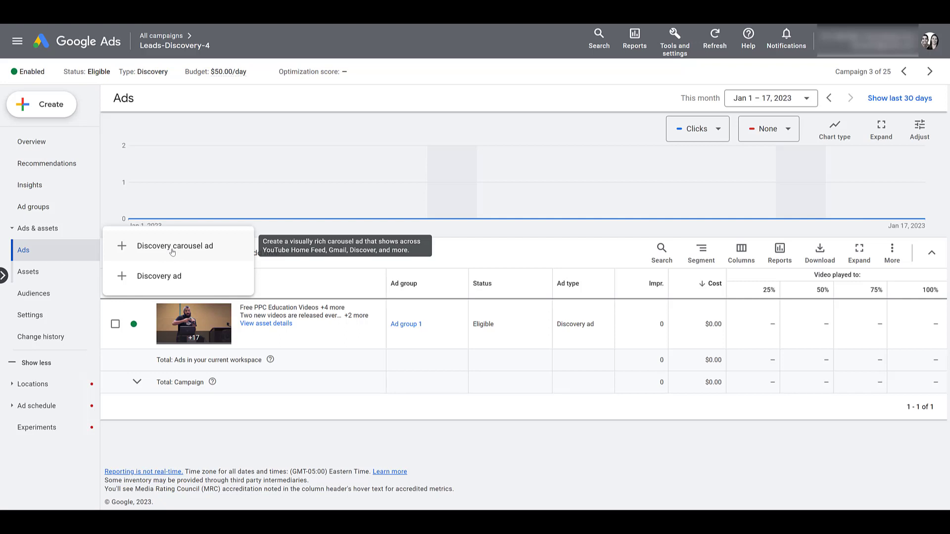
click(172, 247)
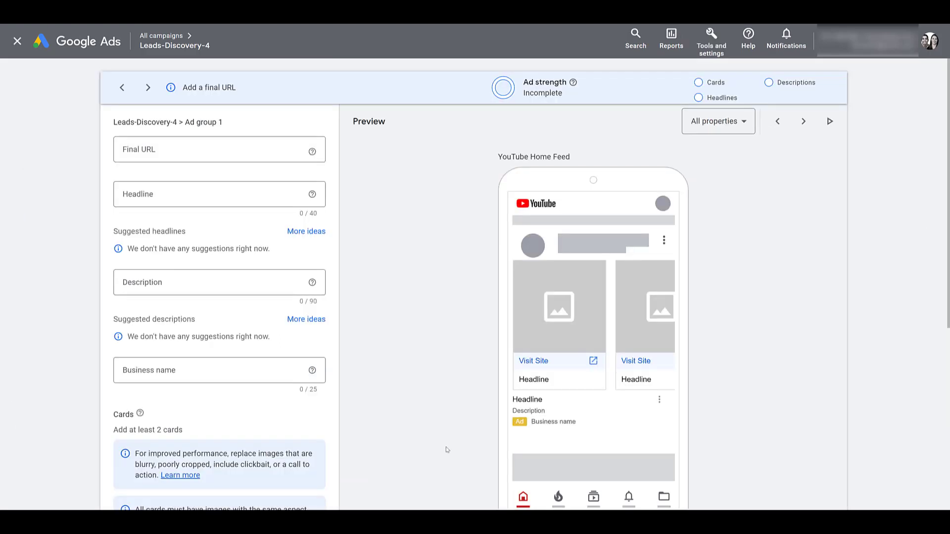
click(208, 147)
text(https://www.paidmediapros.com/)
click(239, 197)
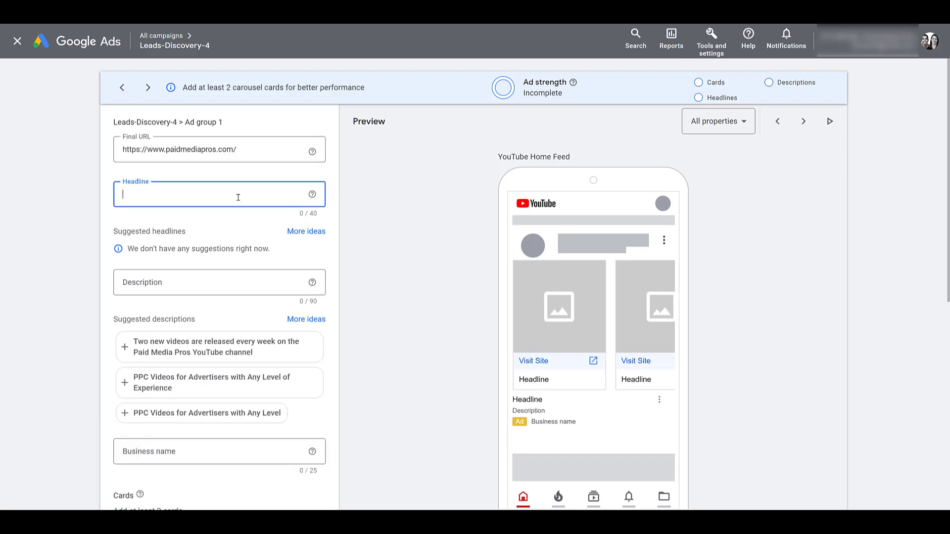
Step: Use the weekly-videos description, headline 'Free PPC Training Videos', and business name 'Paid Media Pros'
click(262, 357)
click(221, 194)
text(Free PPC Training Vide)
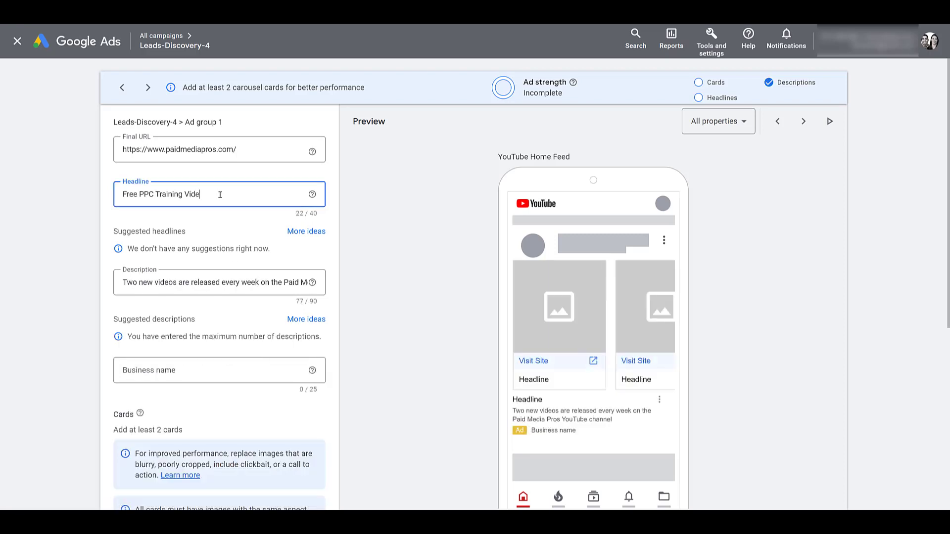
text(os)
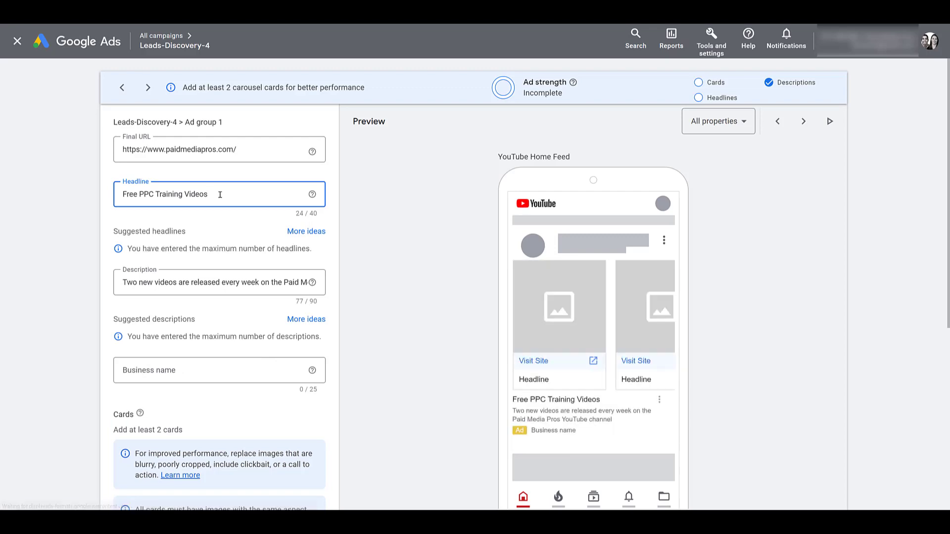
click(208, 368)
text(Paid Media Pros)
scroll(216, 357, down, 5)
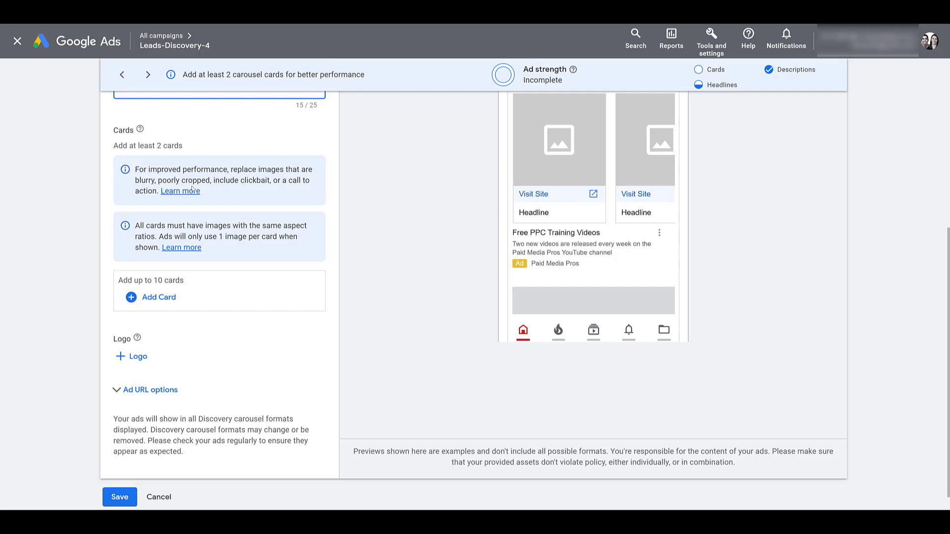
Step: Add a 'Microsoft Ads Videos' card with its microsoft-ads landing page and See More call to action
click(168, 299)
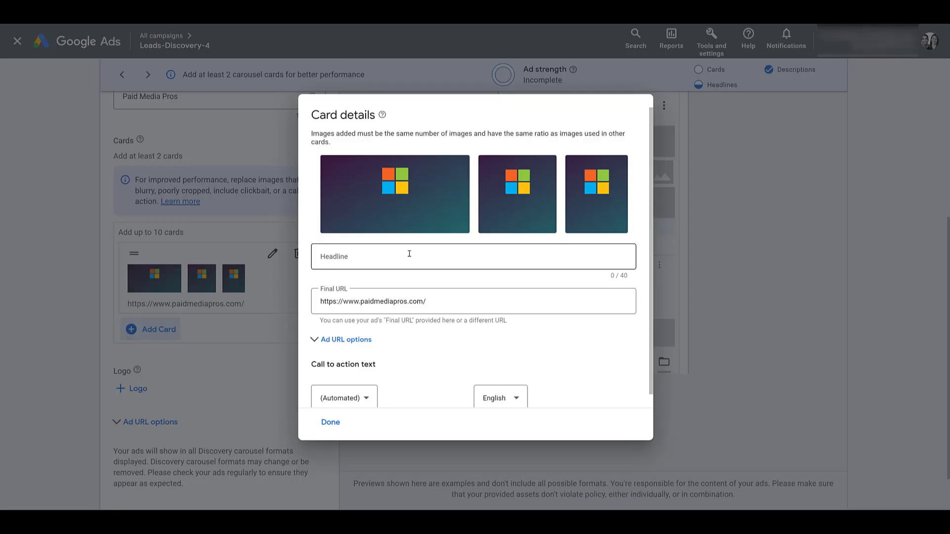
click(410, 256)
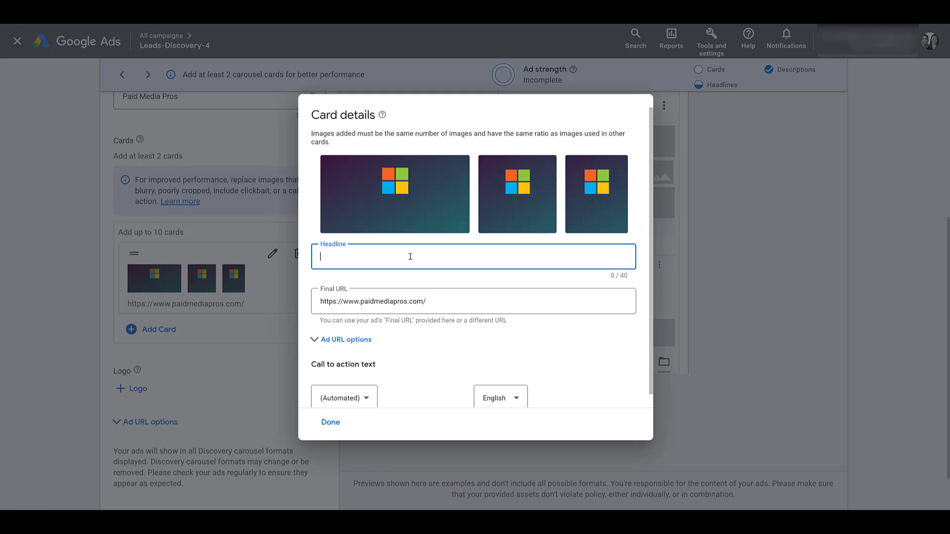
text(Microsoft Ads Videos)
click(440, 302)
text(microsoft-ads)
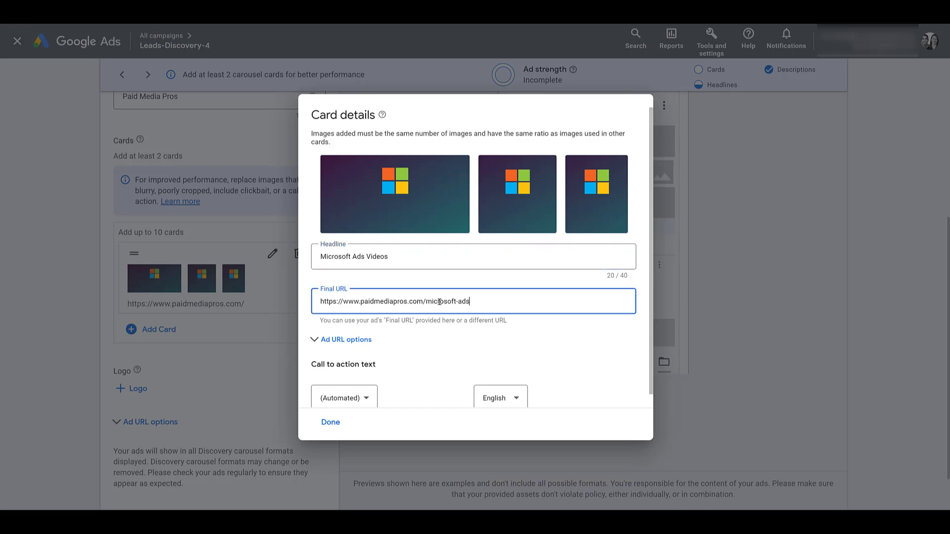
scroll(440, 309, down, 1)
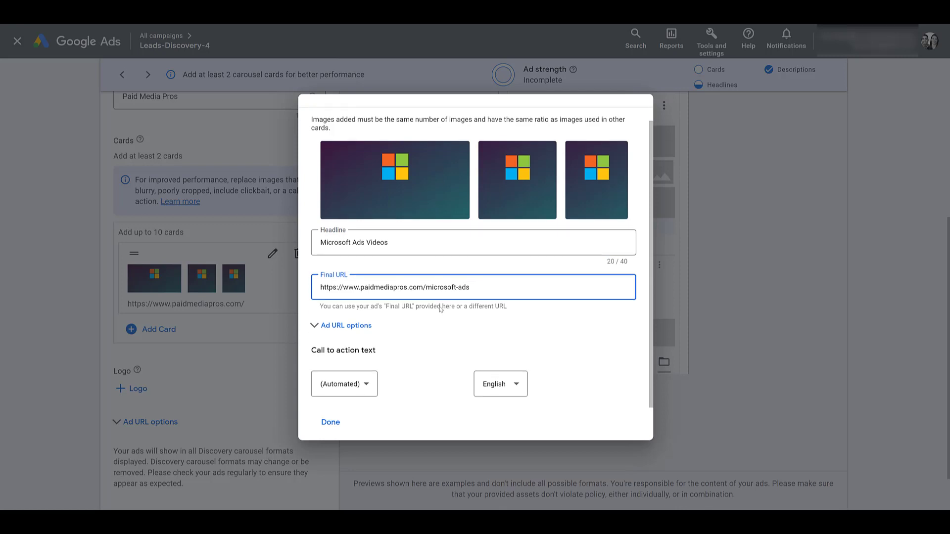
click(369, 390)
scroll(369, 390, down, 4)
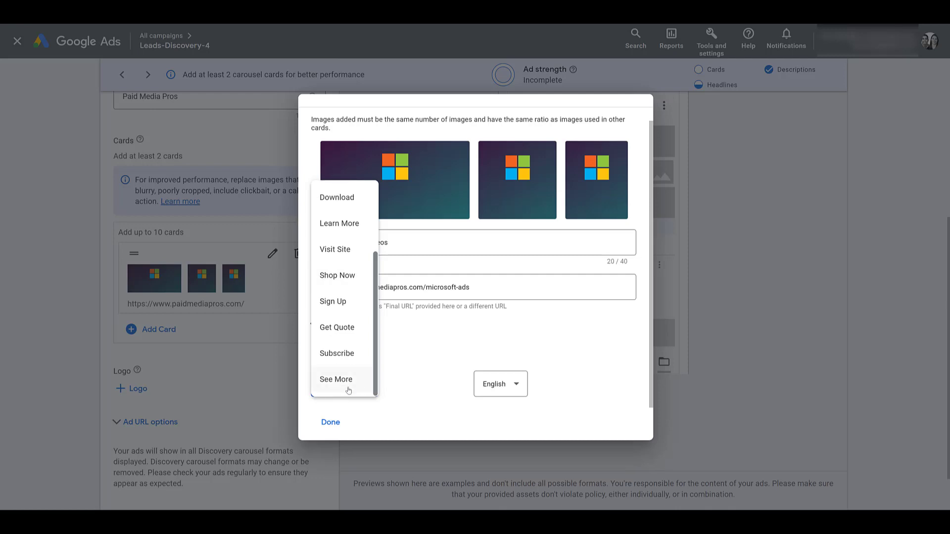
click(349, 390)
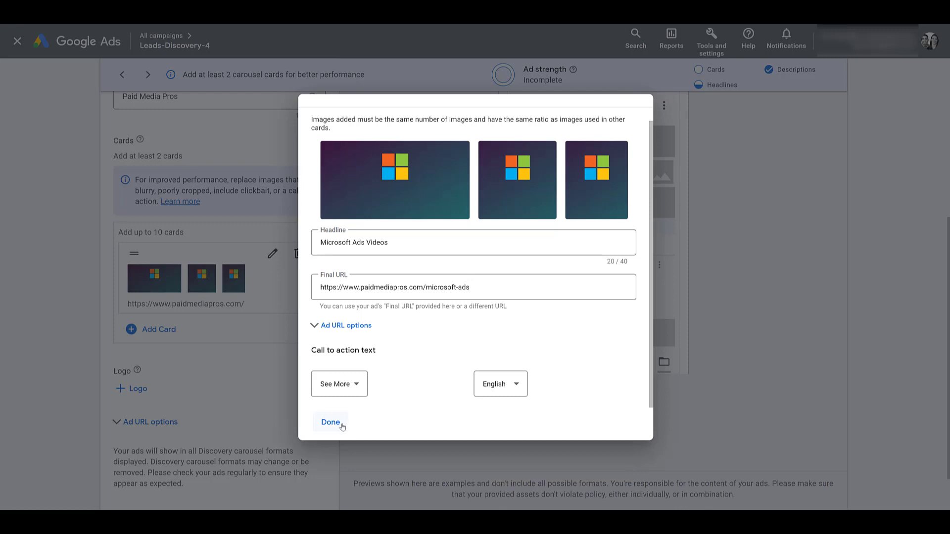
click(331, 422)
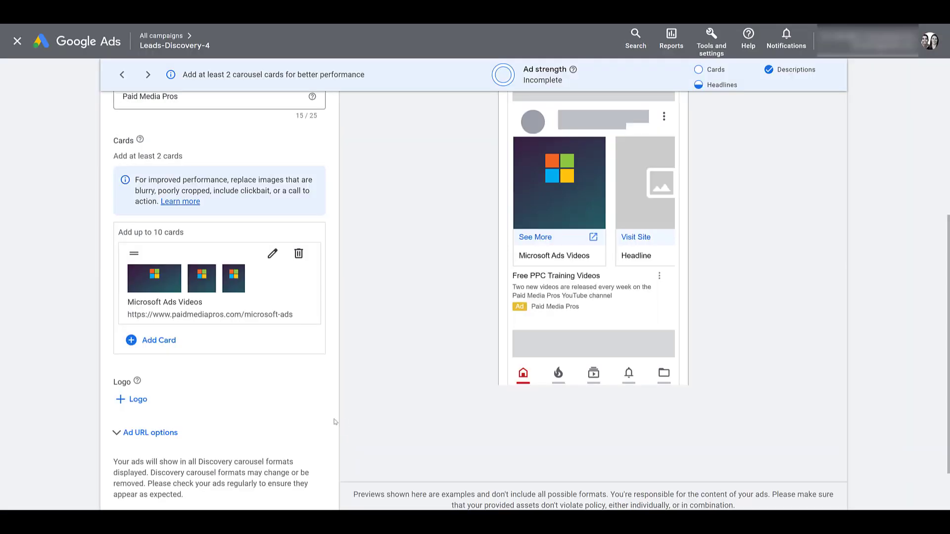
Step: Add a 'Quora Ads Videos' card pointing to quora-ads with a See More call to action
click(158, 348)
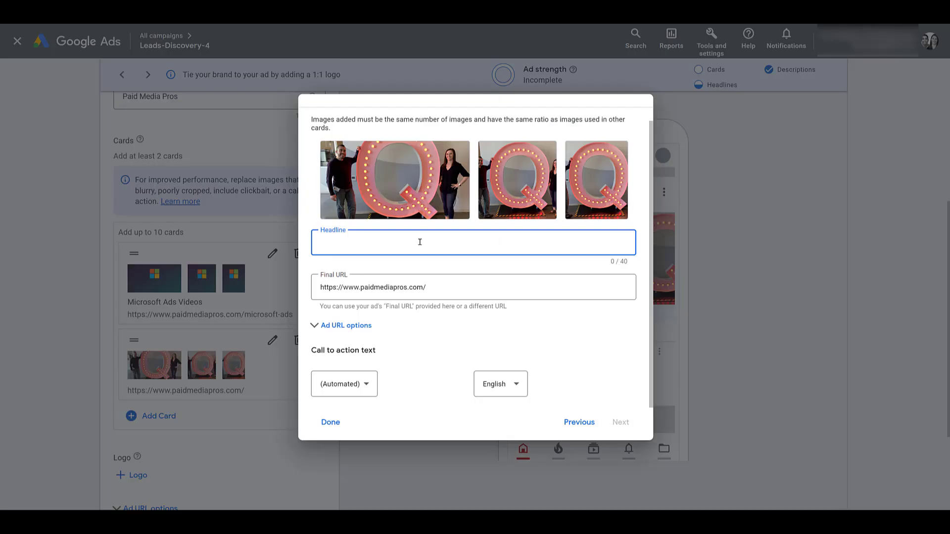
text(Quora Ads Videos)
click(435, 288)
text(quora-ads)
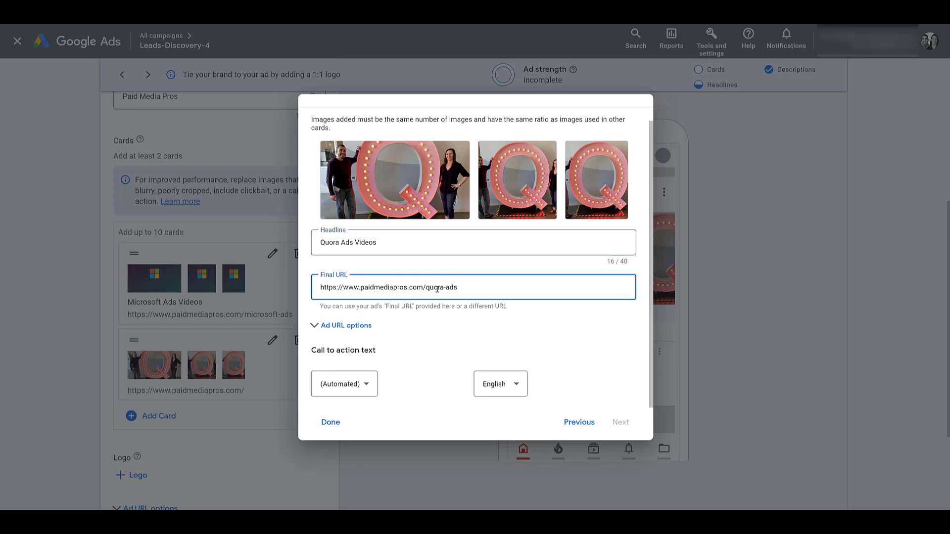
click(364, 391)
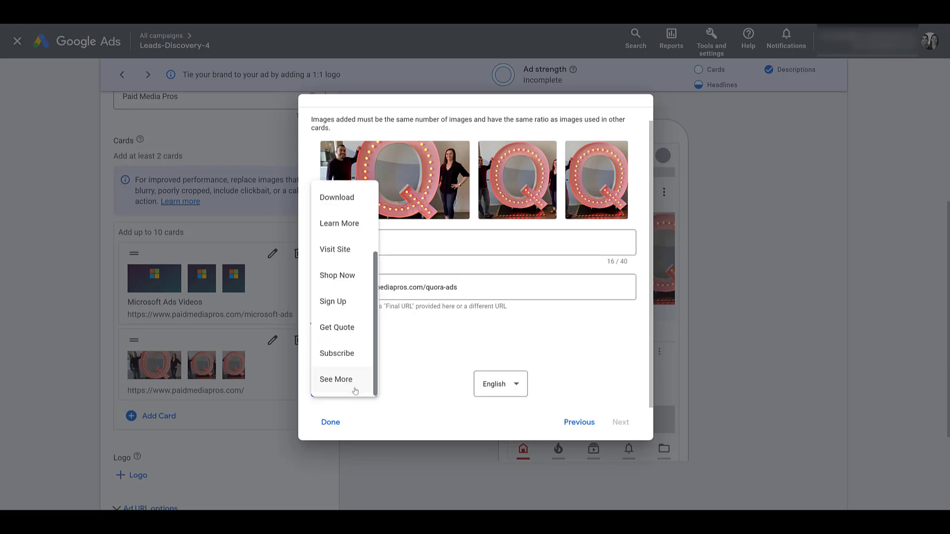
click(357, 388)
click(331, 422)
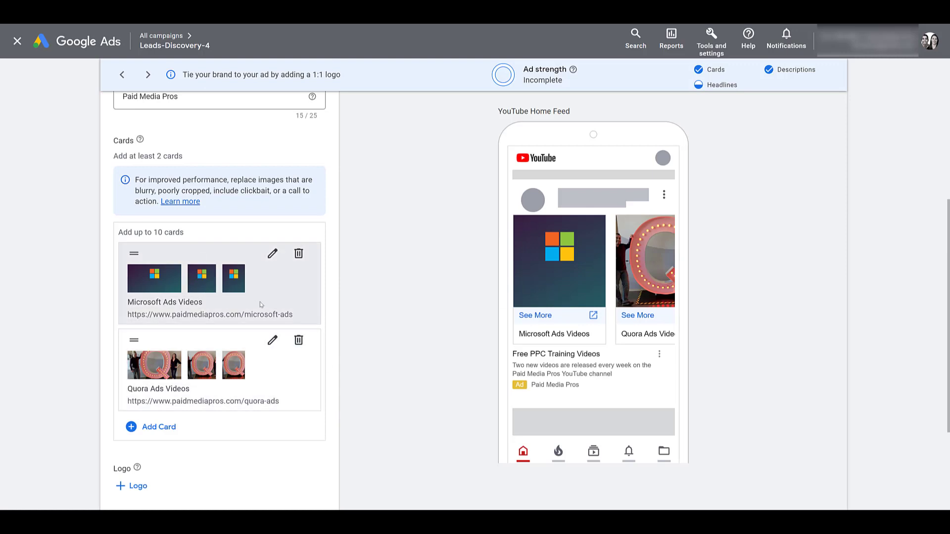
Step: Scroll to the bottom of the carousel ad form and save the ad
scroll(303, 312, down, 2)
scroll(302, 312, up, 2)
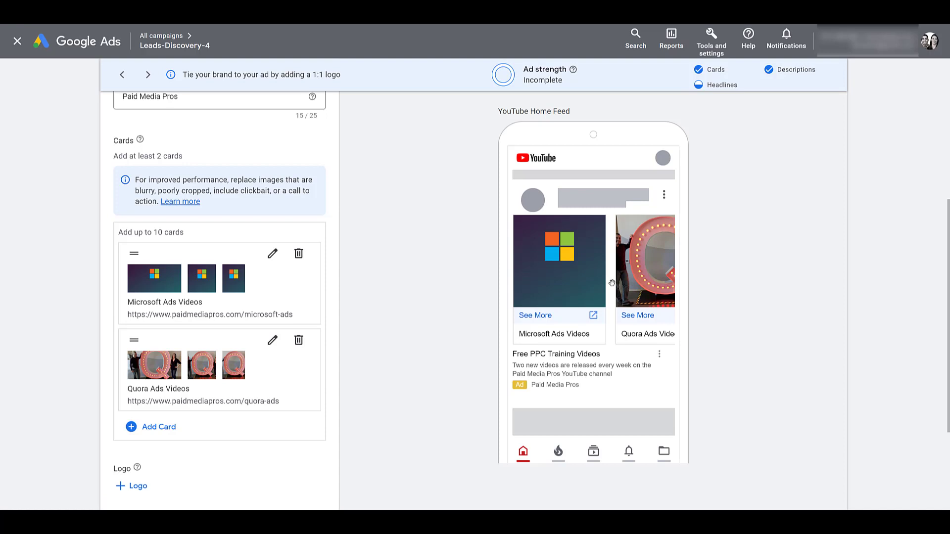
scroll(418, 303, down, 3)
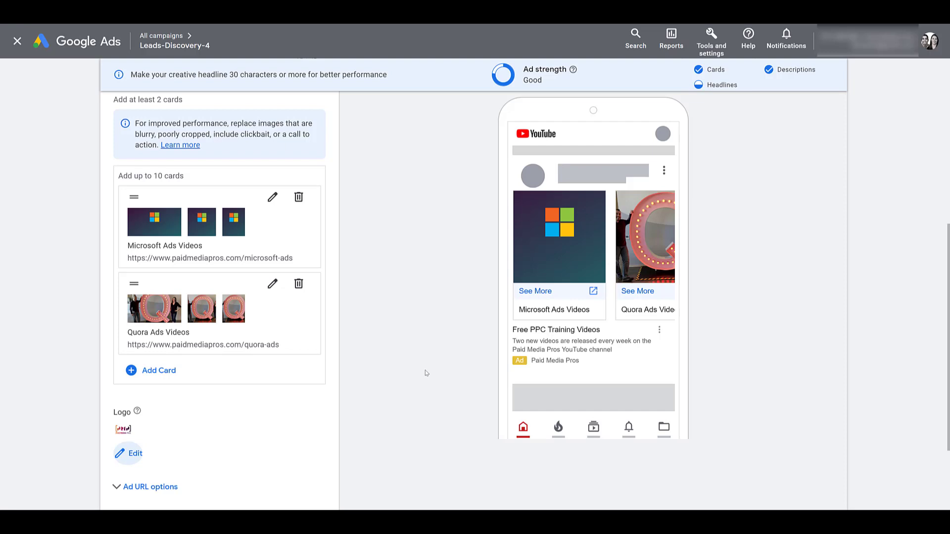
scroll(424, 373, down, 3)
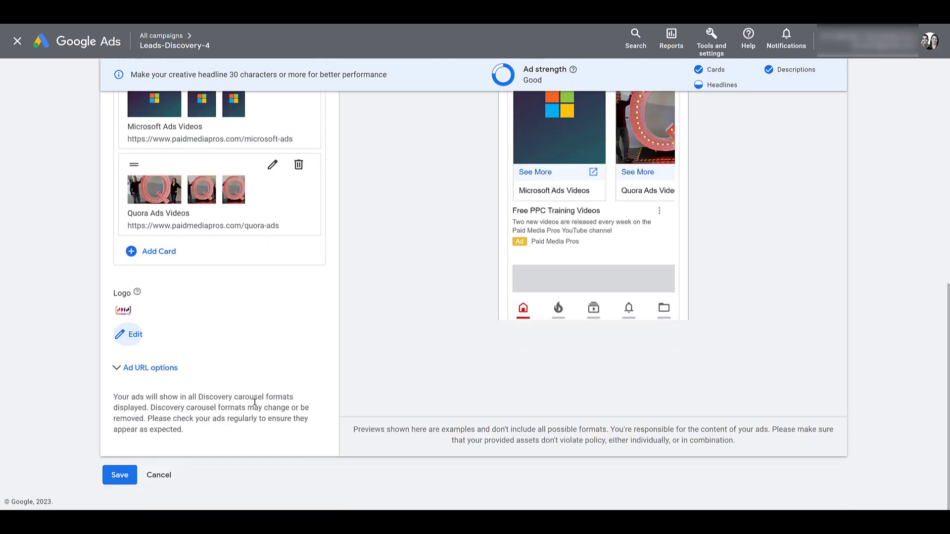
click(121, 476)
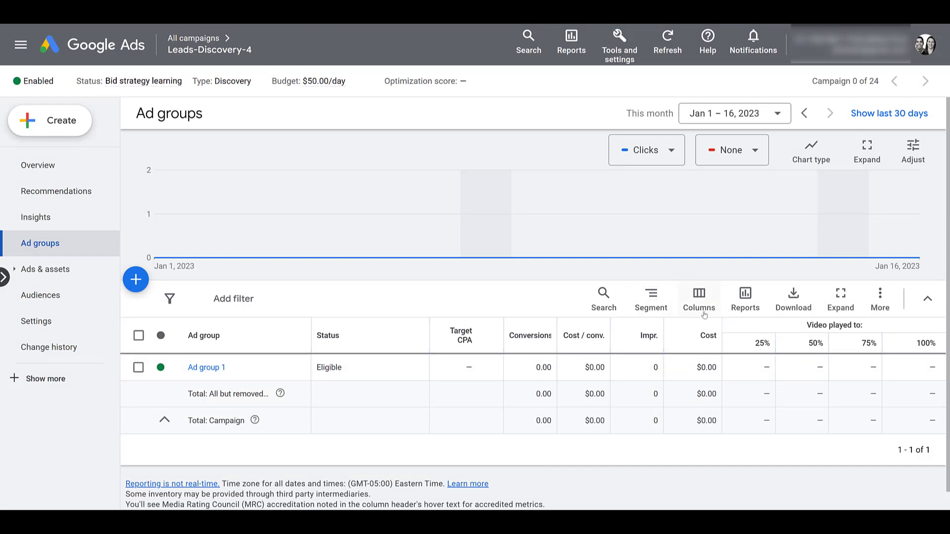
Step: Search the ad group column editor for 'en', then 'inter', to find engagement and interaction metrics
click(704, 315)
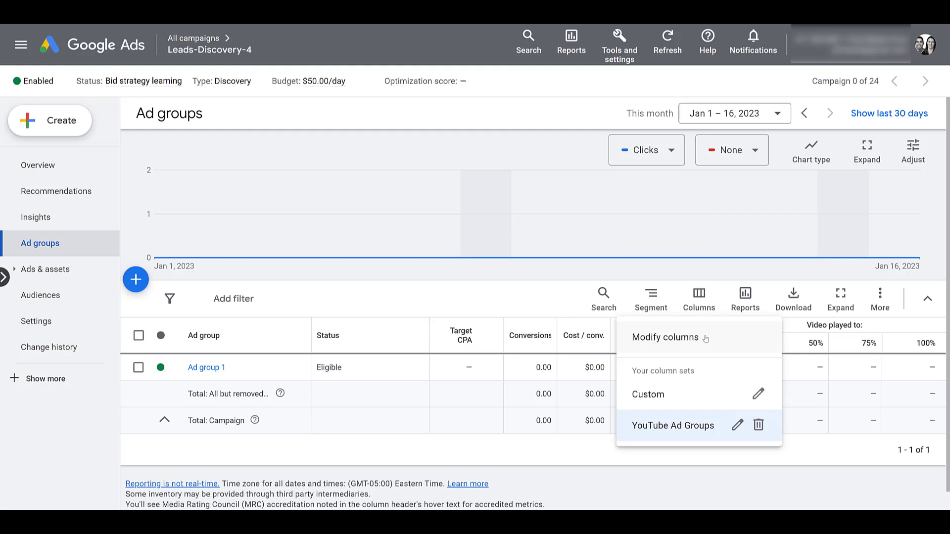
click(706, 340)
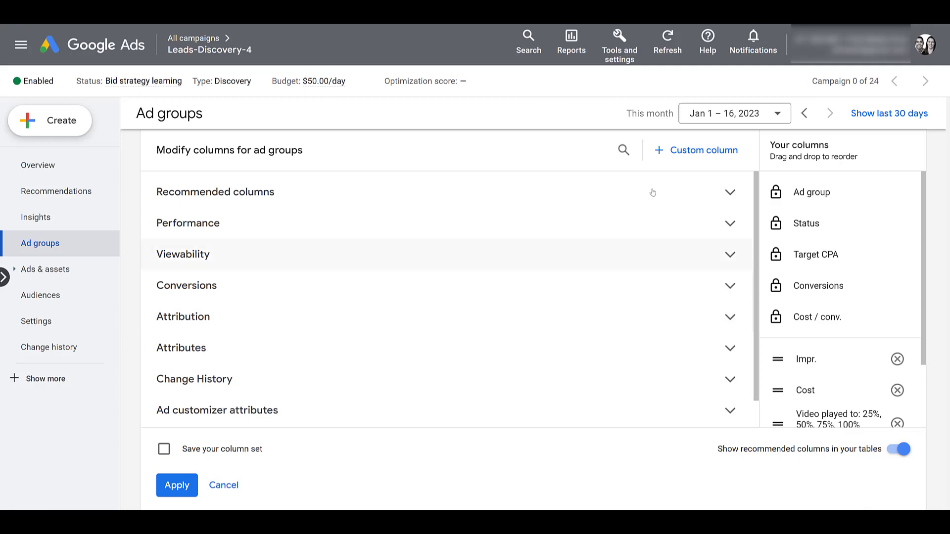
click(623, 151)
text(en)
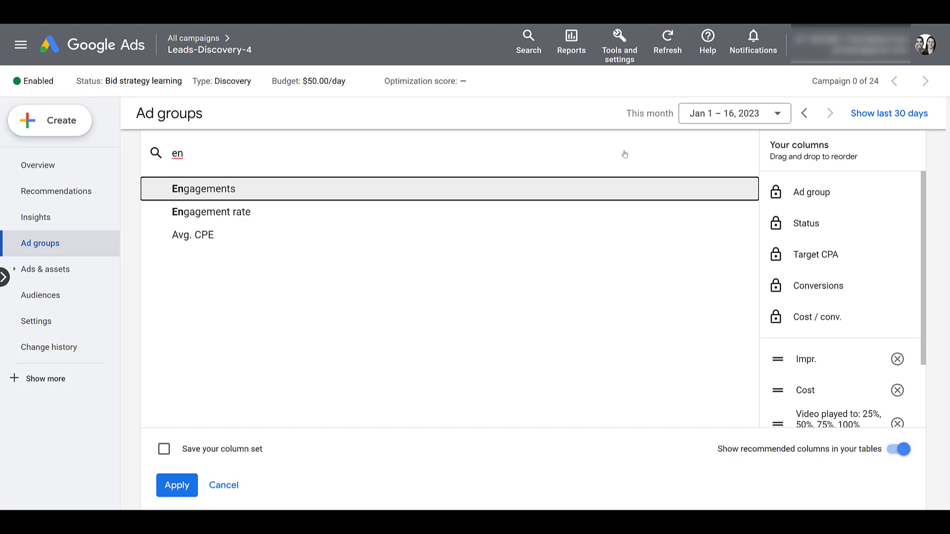
key(BackSpace)
key(BackSpace)
text(inter)
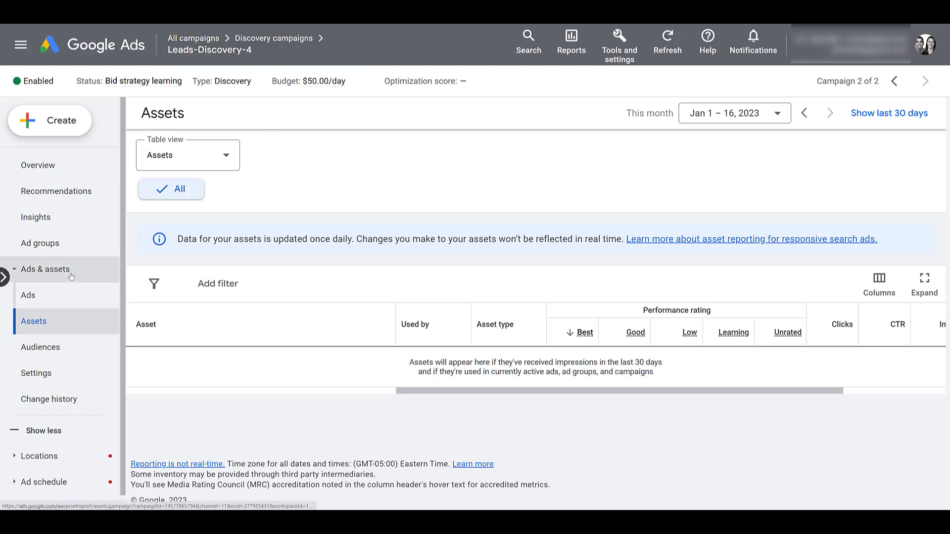
click(63, 326)
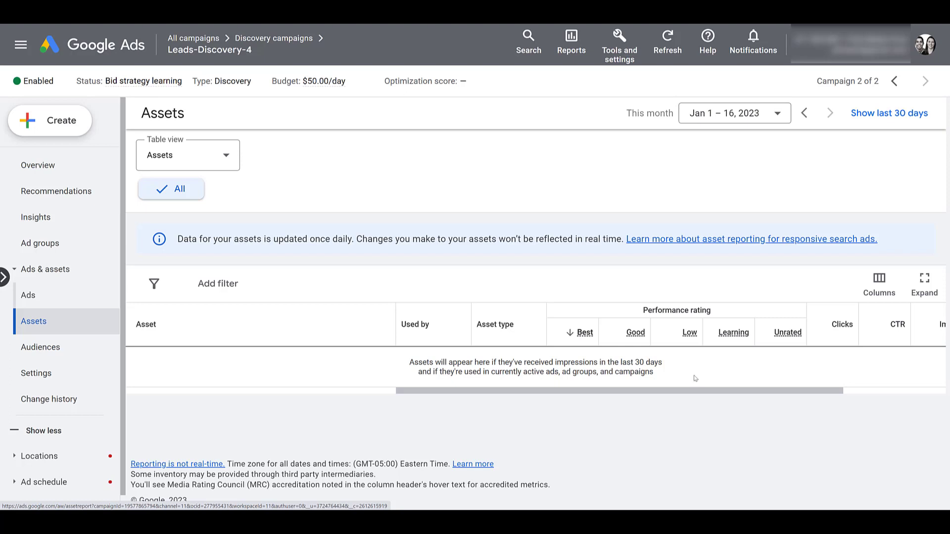
drag(687, 394, 789, 394)
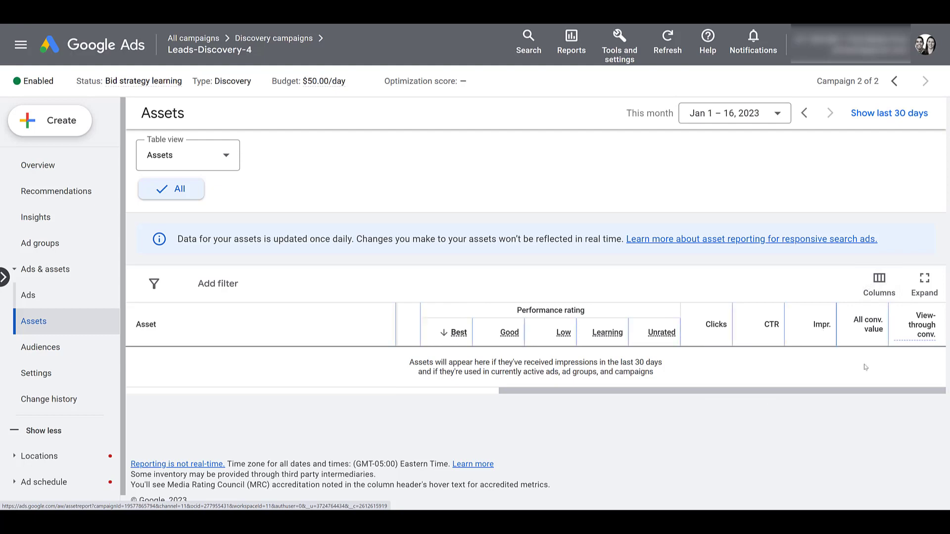